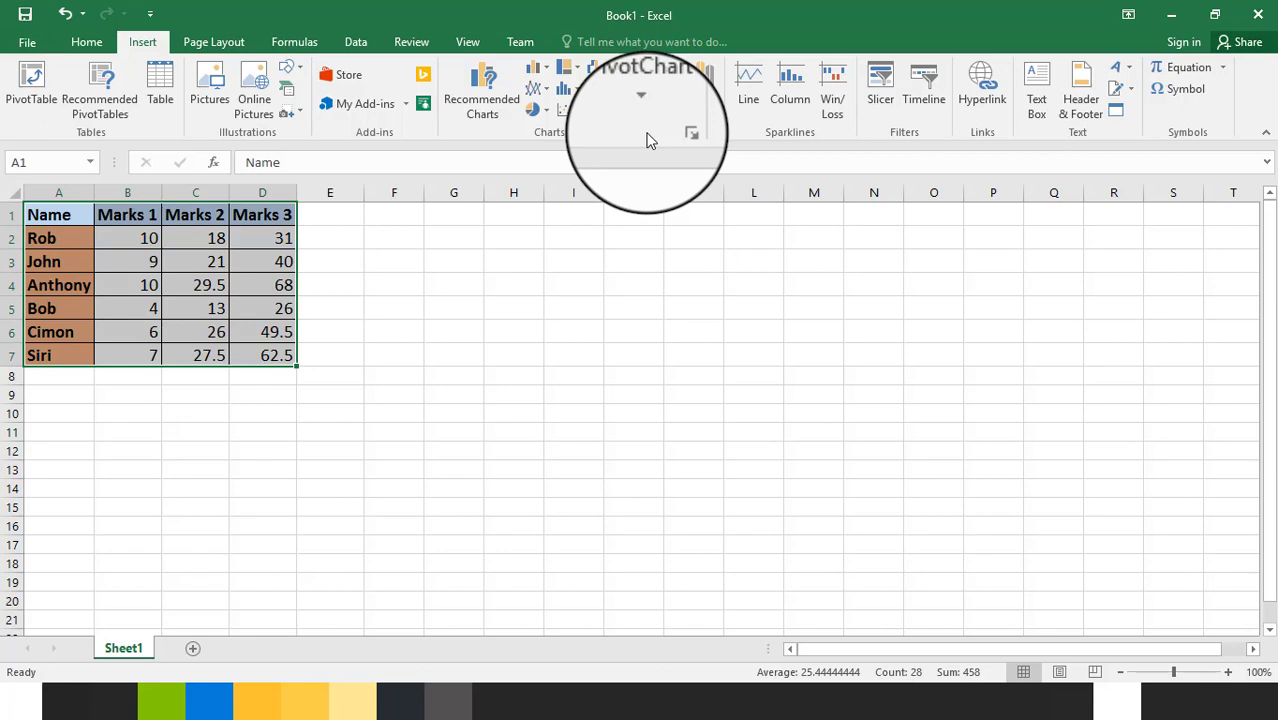
Insert a 3-D clustered column chart from the marks table in A1:D7 and deselect it.
click(545, 70)
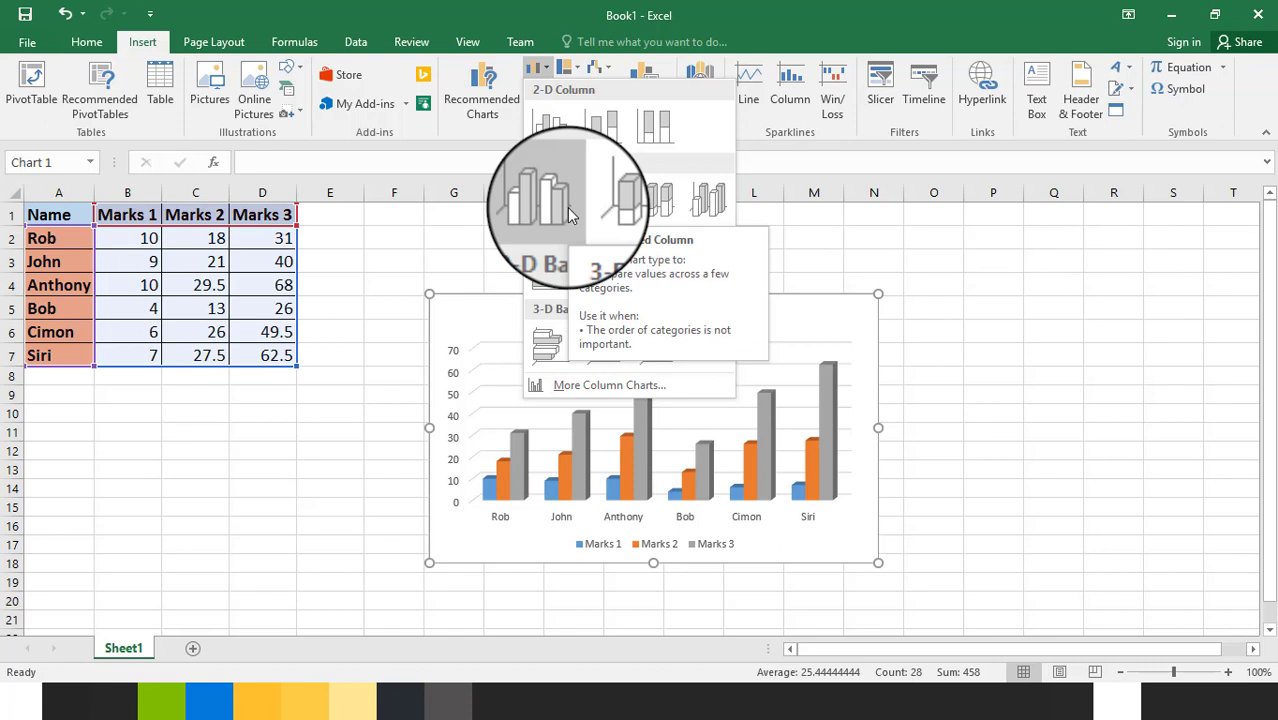
click(567, 207)
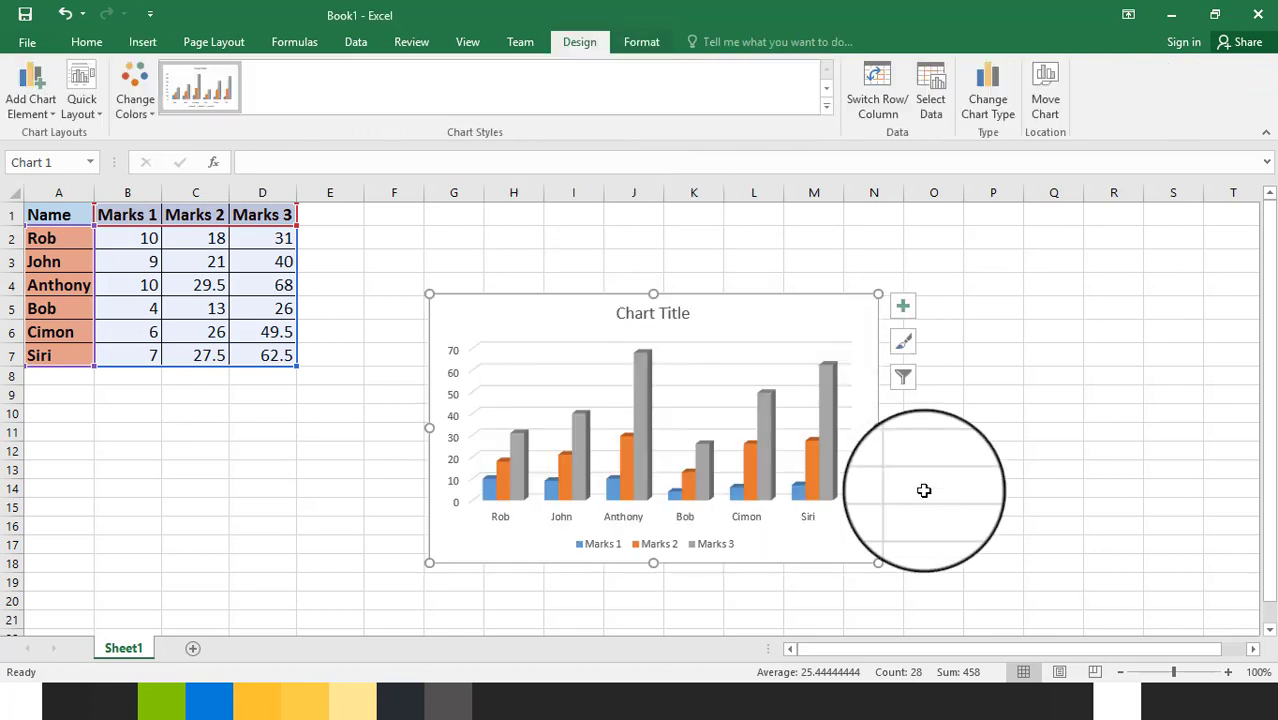
click(1023, 494)
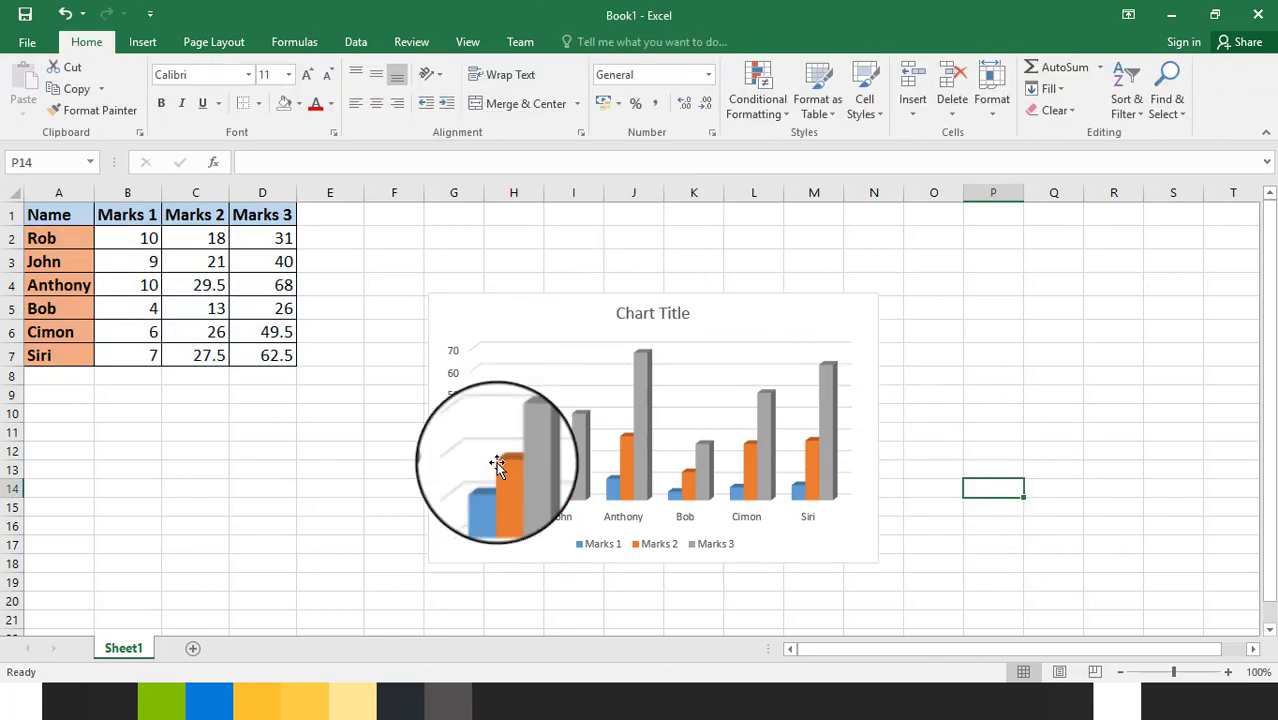
Change the Marks 1 value in B2 to 110 and restore it to 10.
click(144, 238)
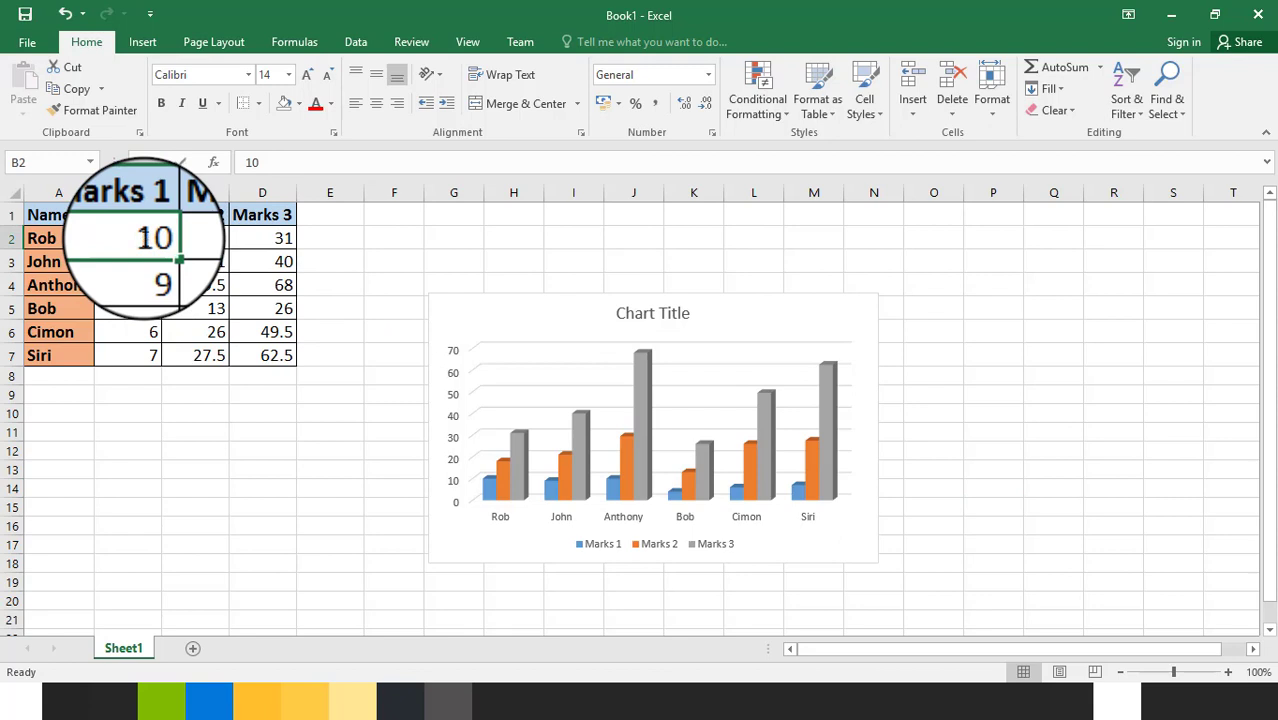
double_click(144, 238)
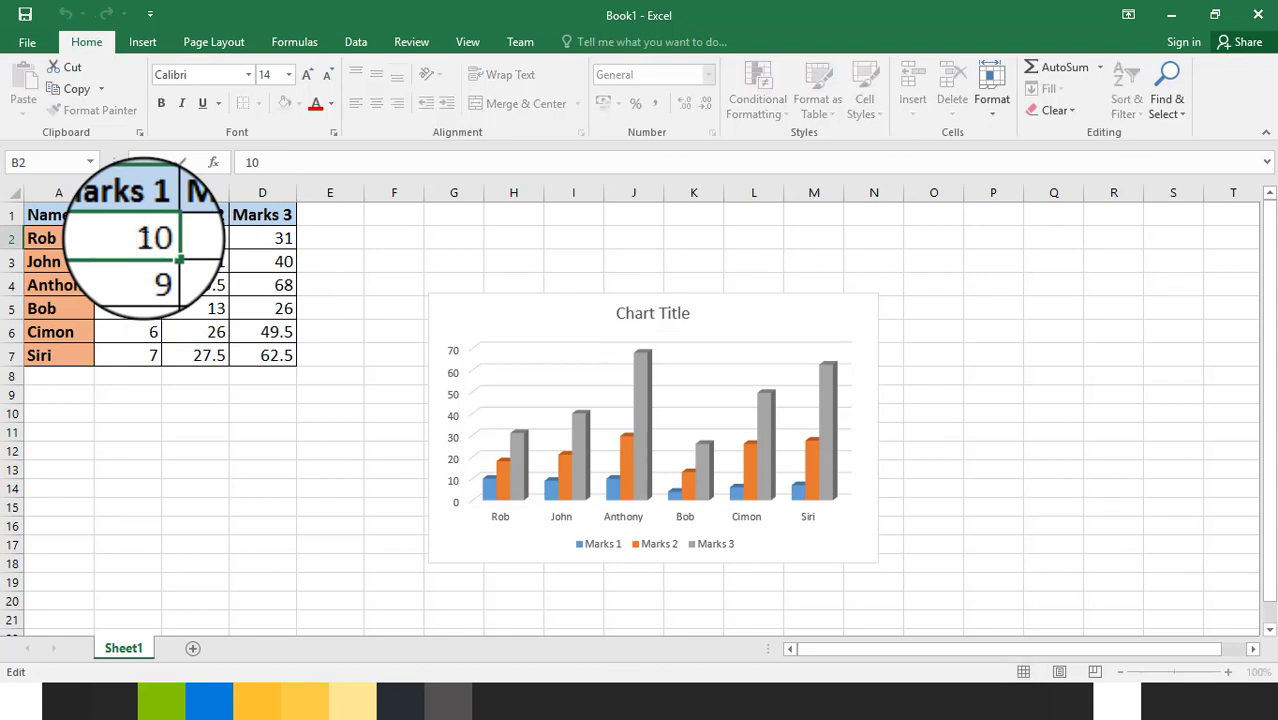
key(Return)
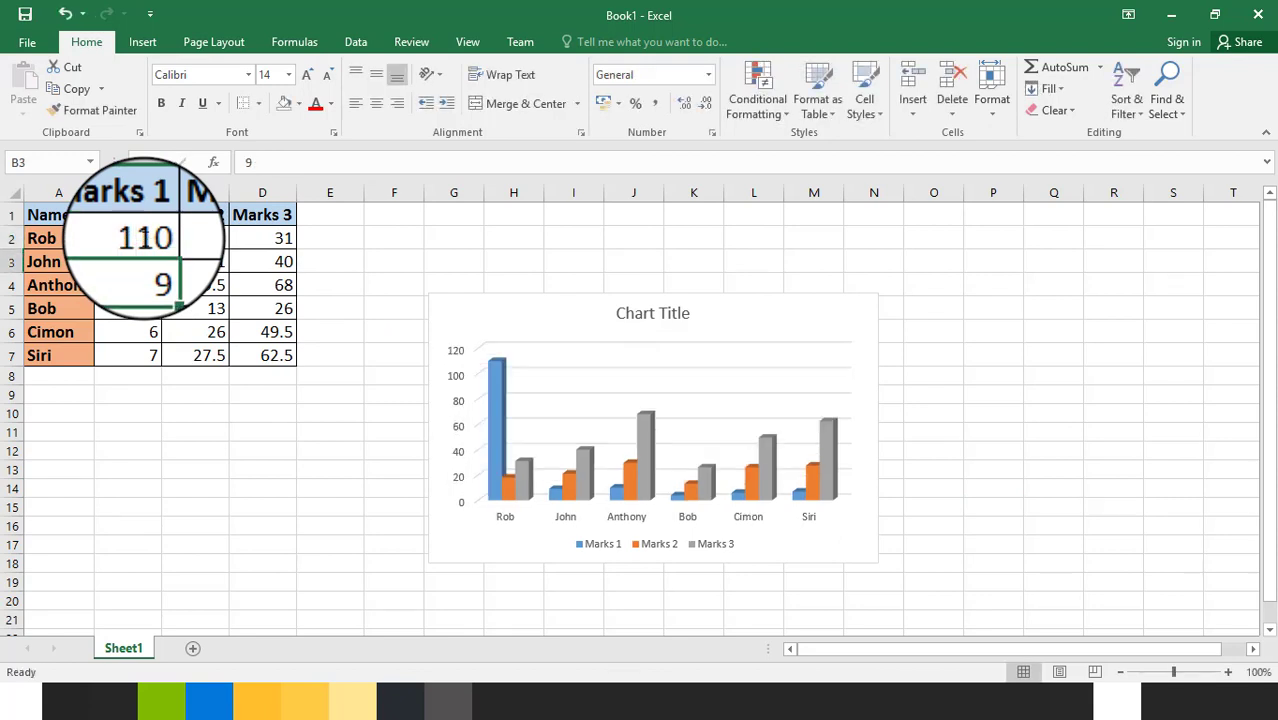
click(142, 237)
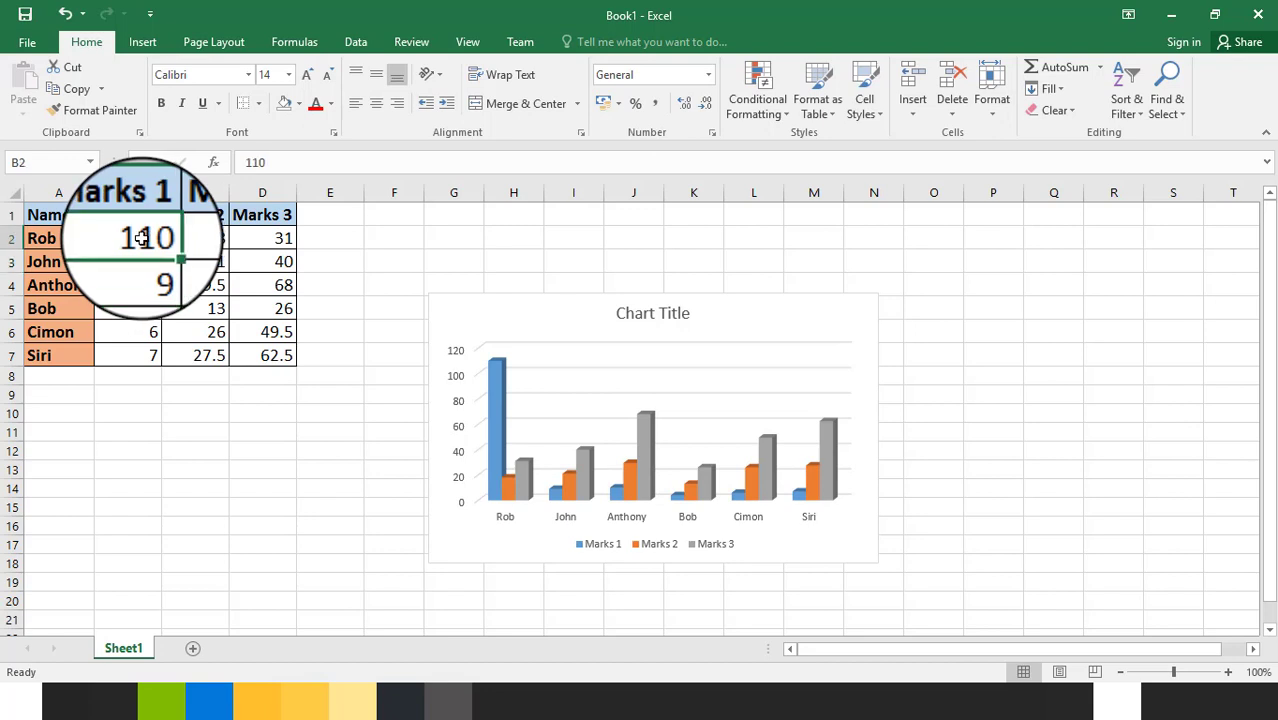
key(BackSpace)
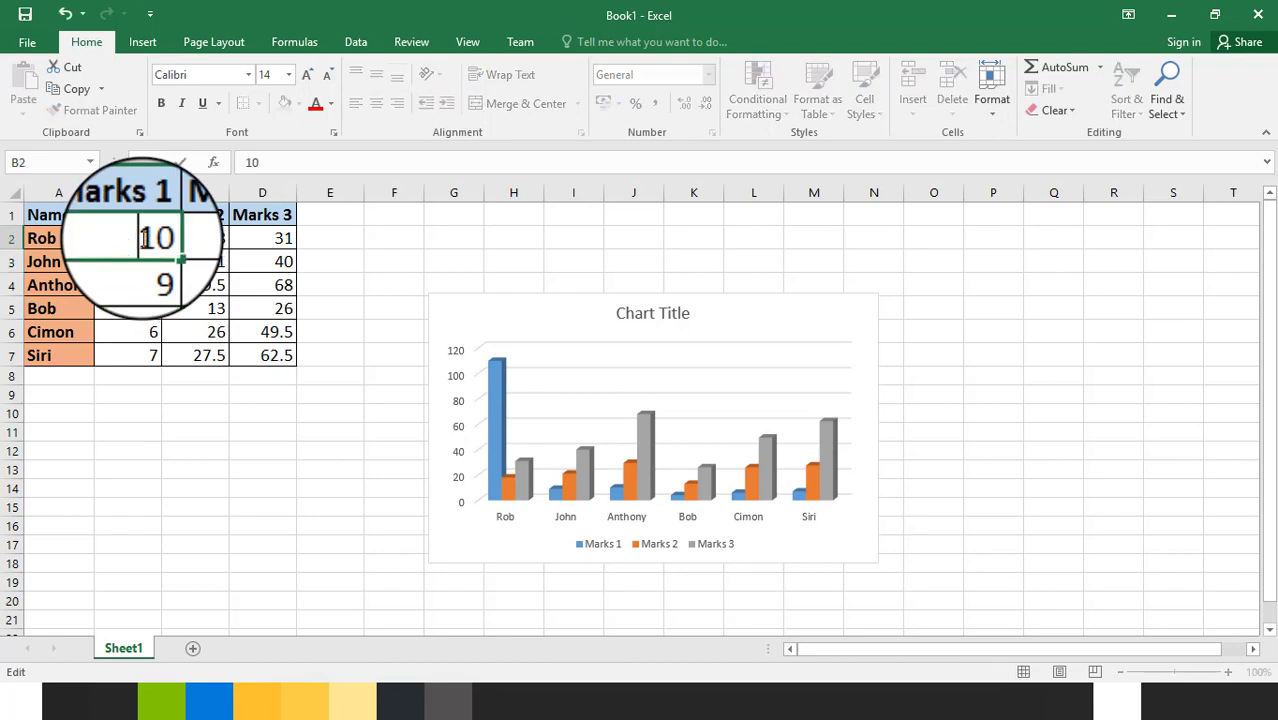
Set the Marks 1 values to 19 in B3 and 44 in B5.
double_click(153, 261)
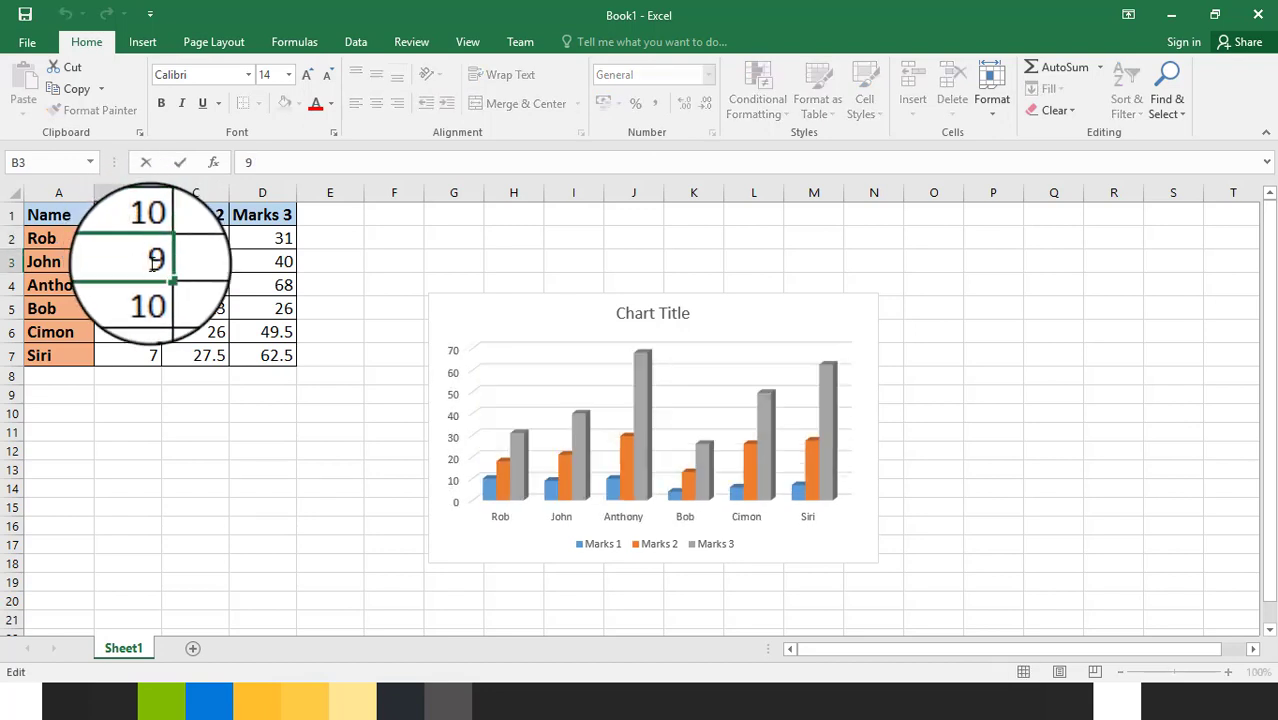
key(Return)
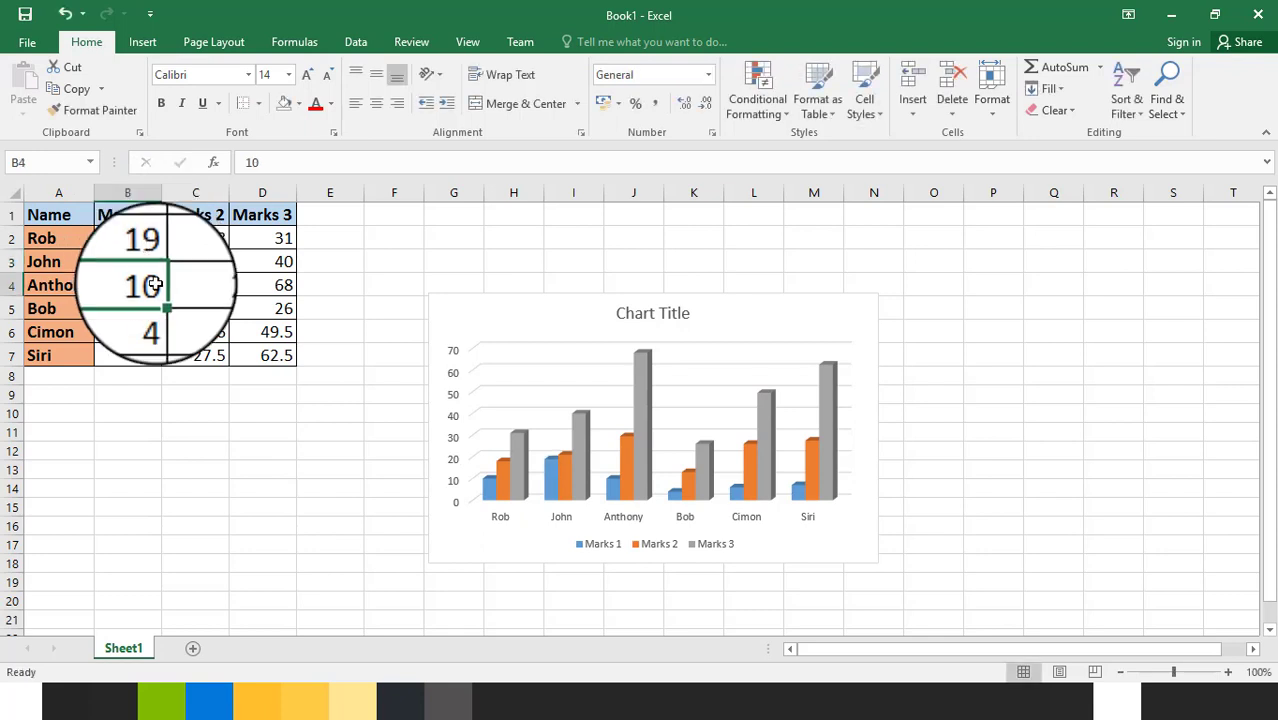
click(153, 308)
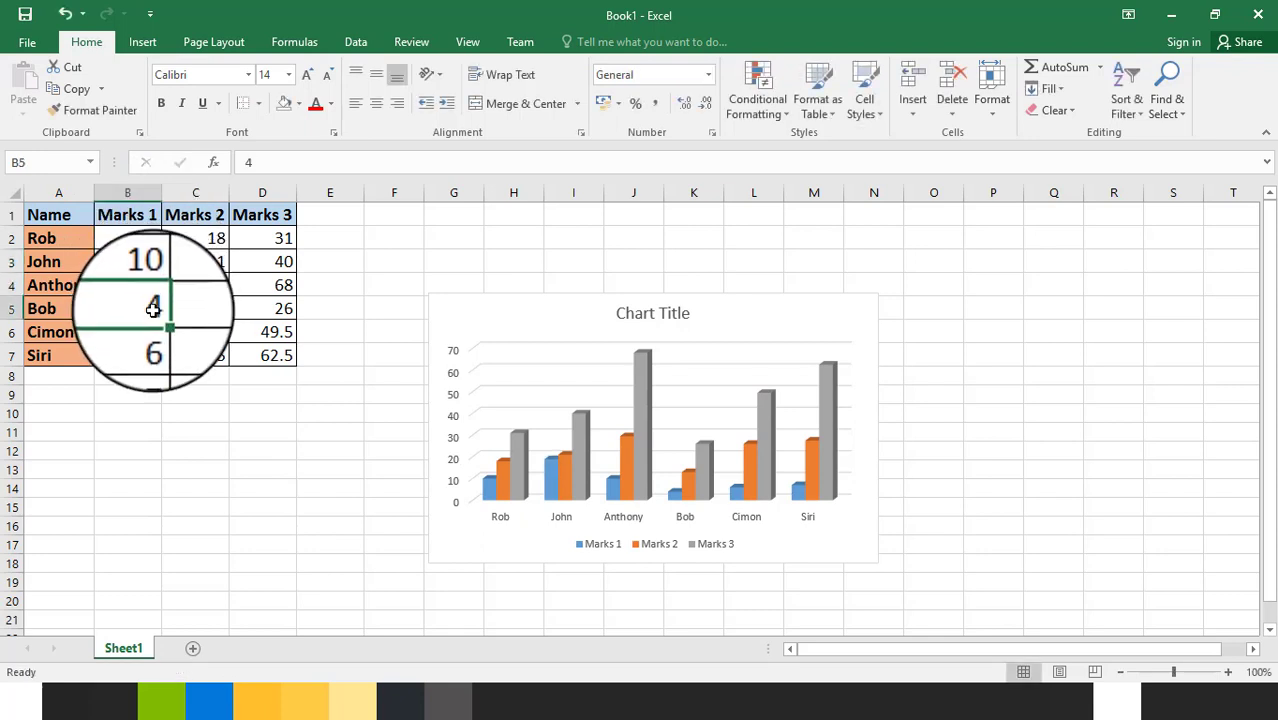
double_click(154, 310)
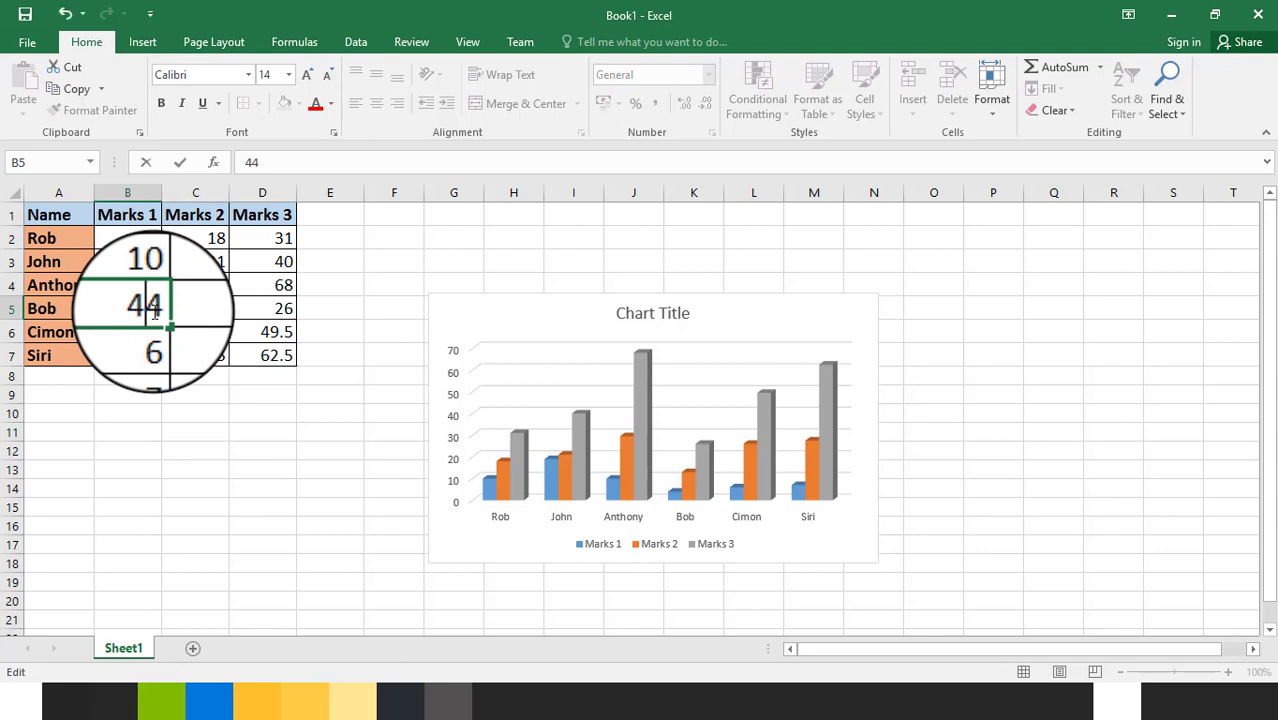
text(4)
key(Return)
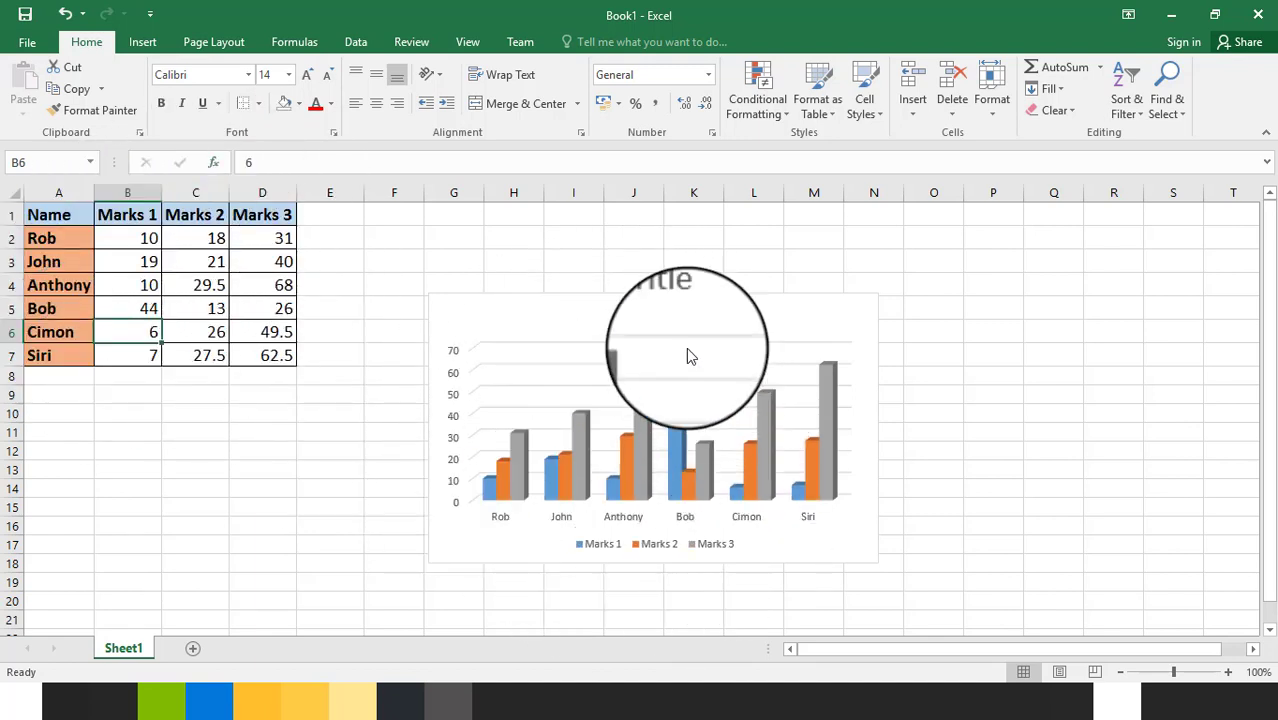
Move the column chart away from the table so it starts near cell M2, and deselect it.
click(695, 323)
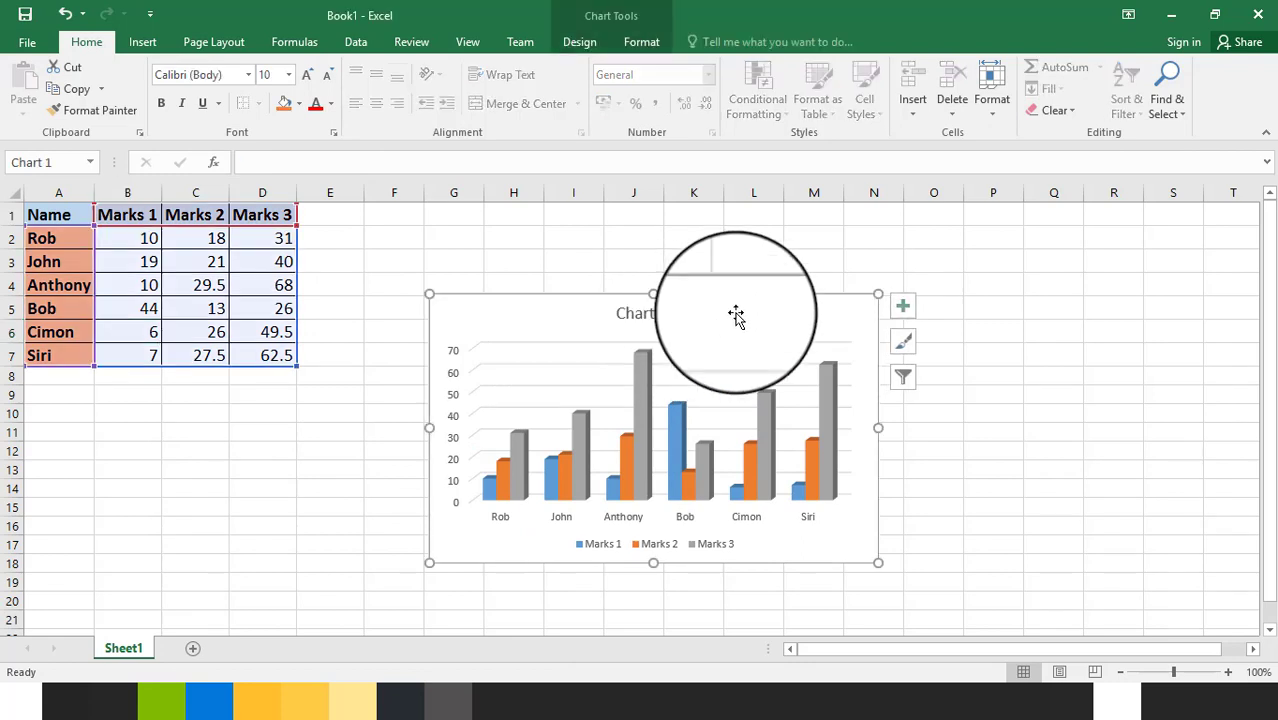
drag(1113, 278, 1087, 260)
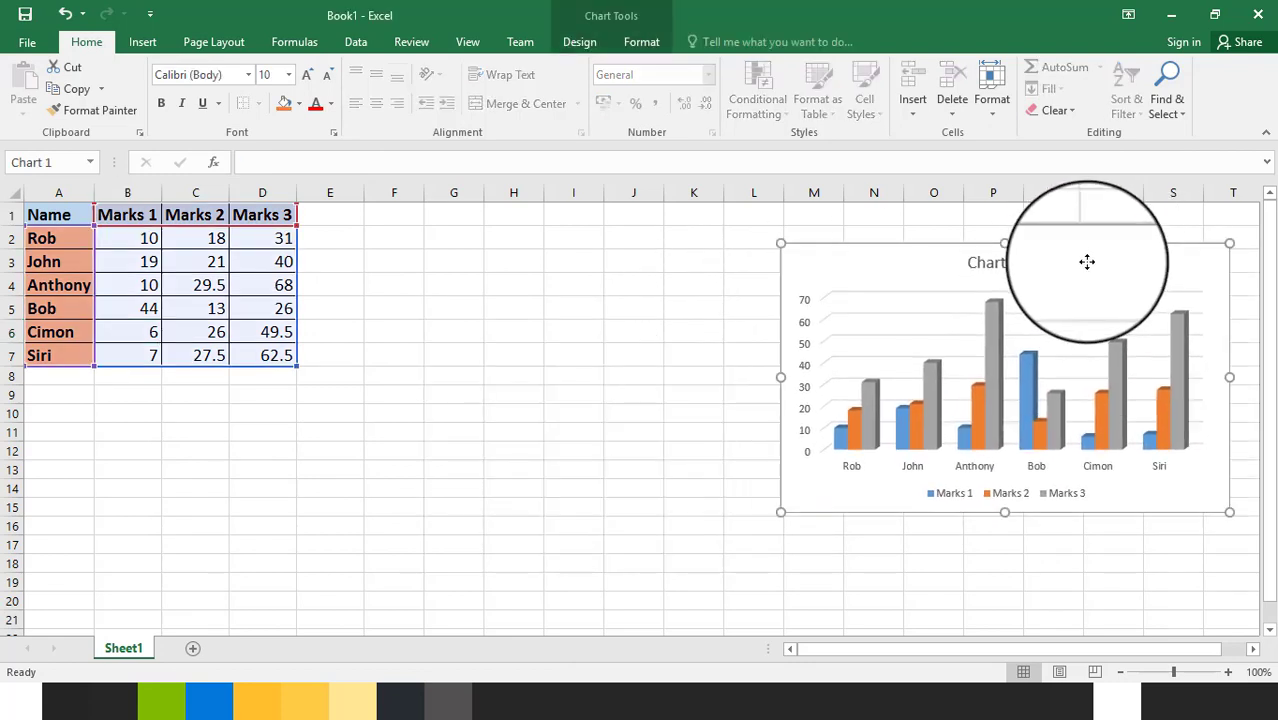
click(412, 334)
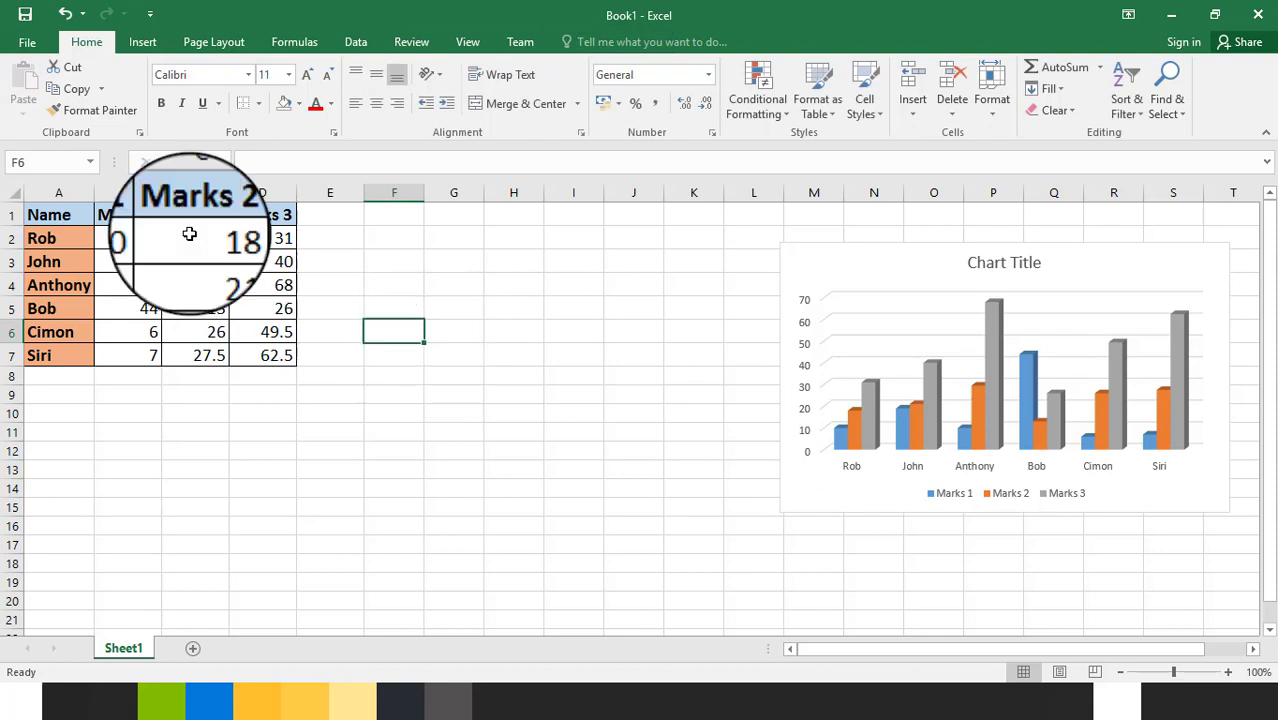
Insert a radar chart with markers from the table data in A1:D7.
drag(52, 214, 276, 355)
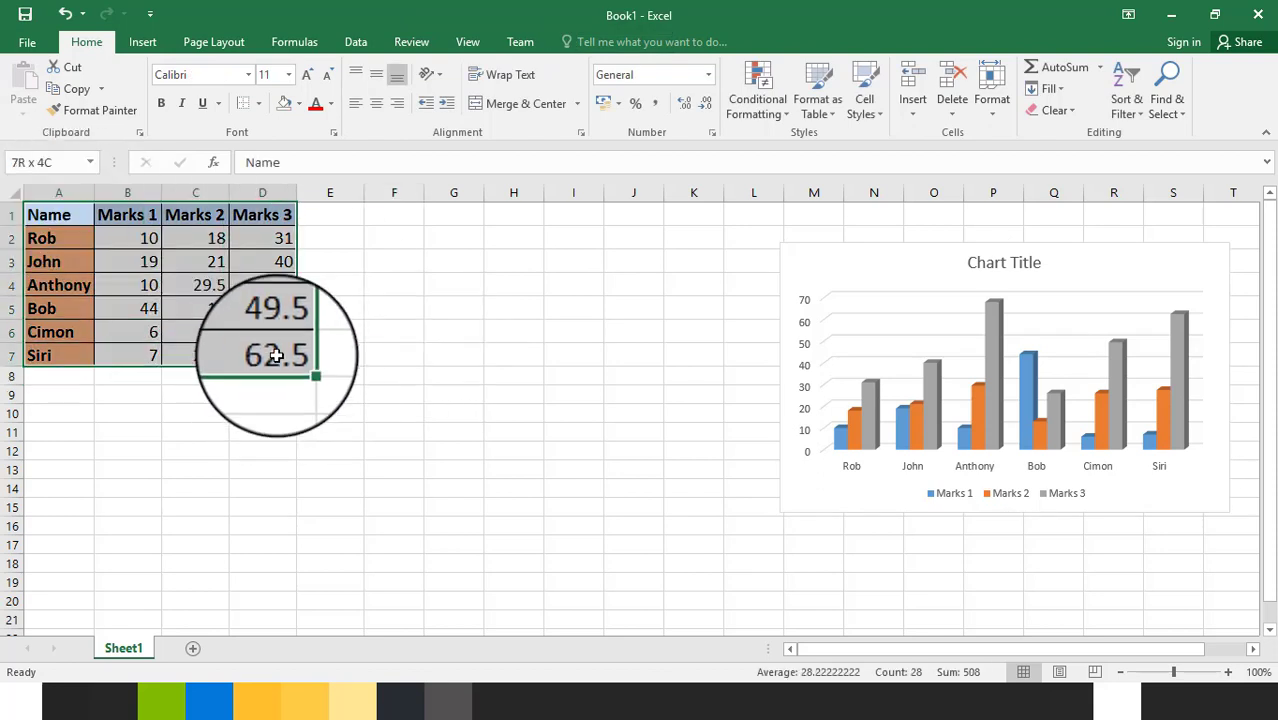
click(157, 39)
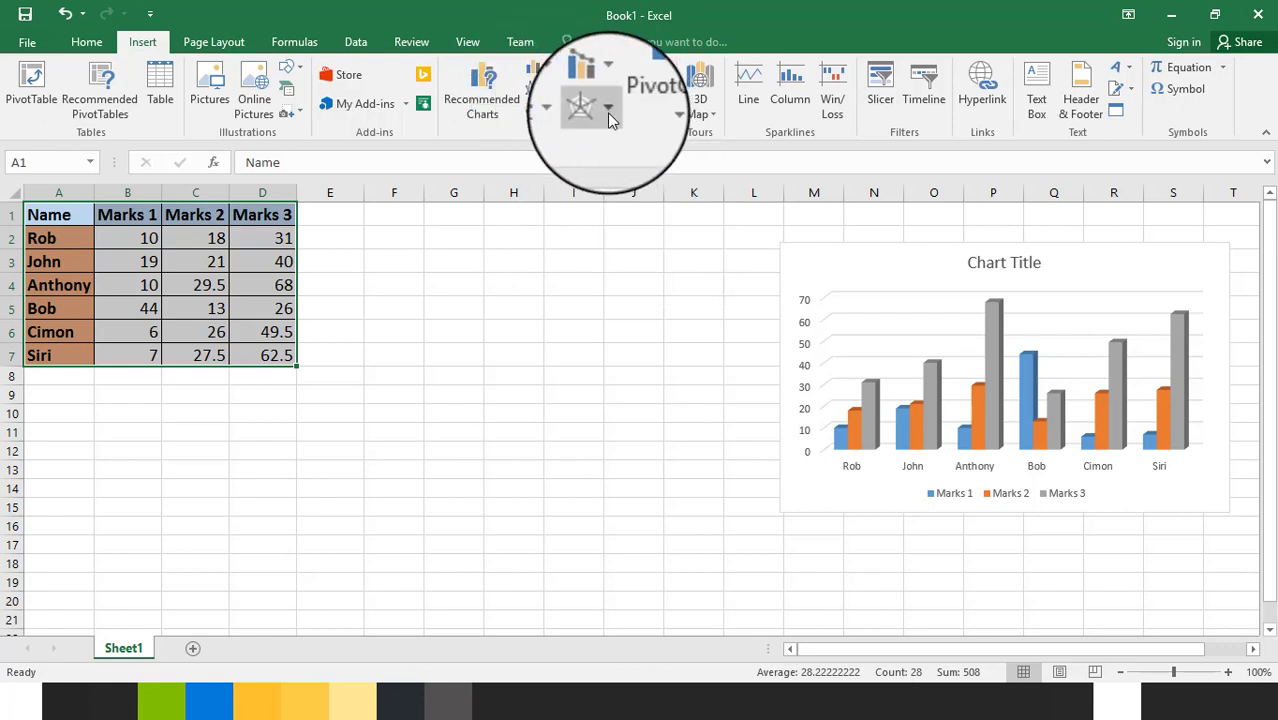
click(608, 110)
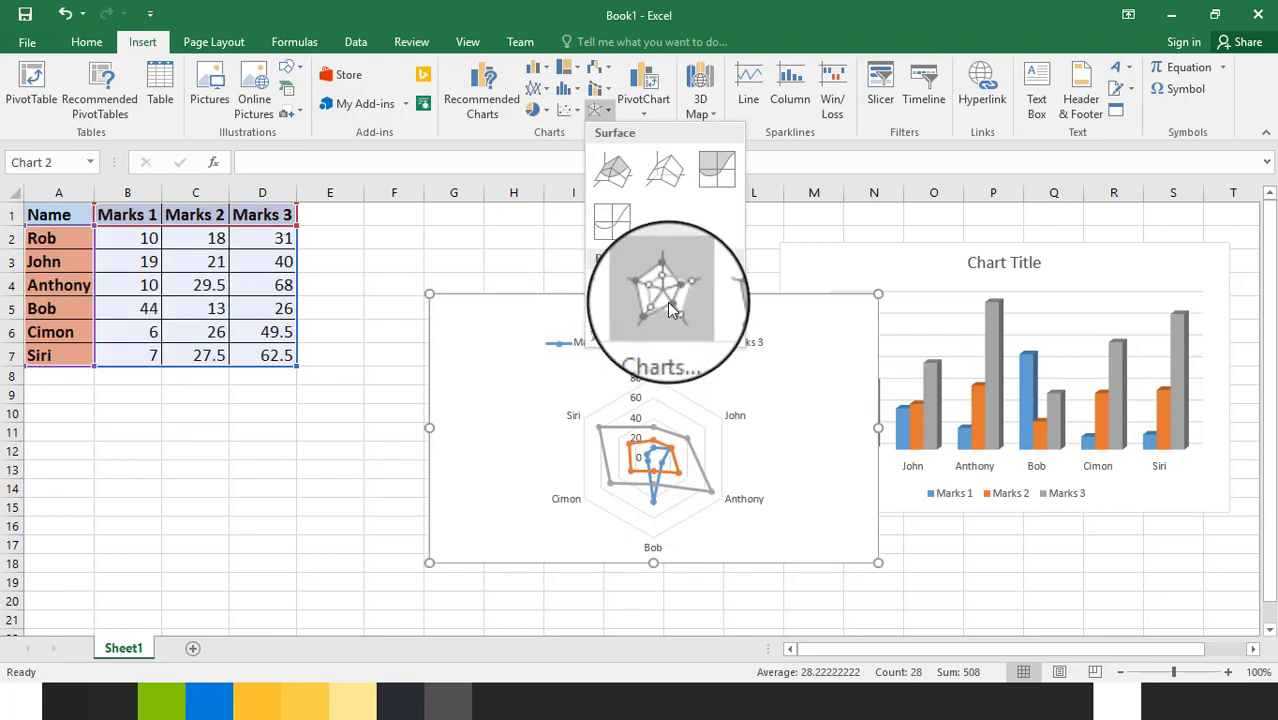
click(659, 290)
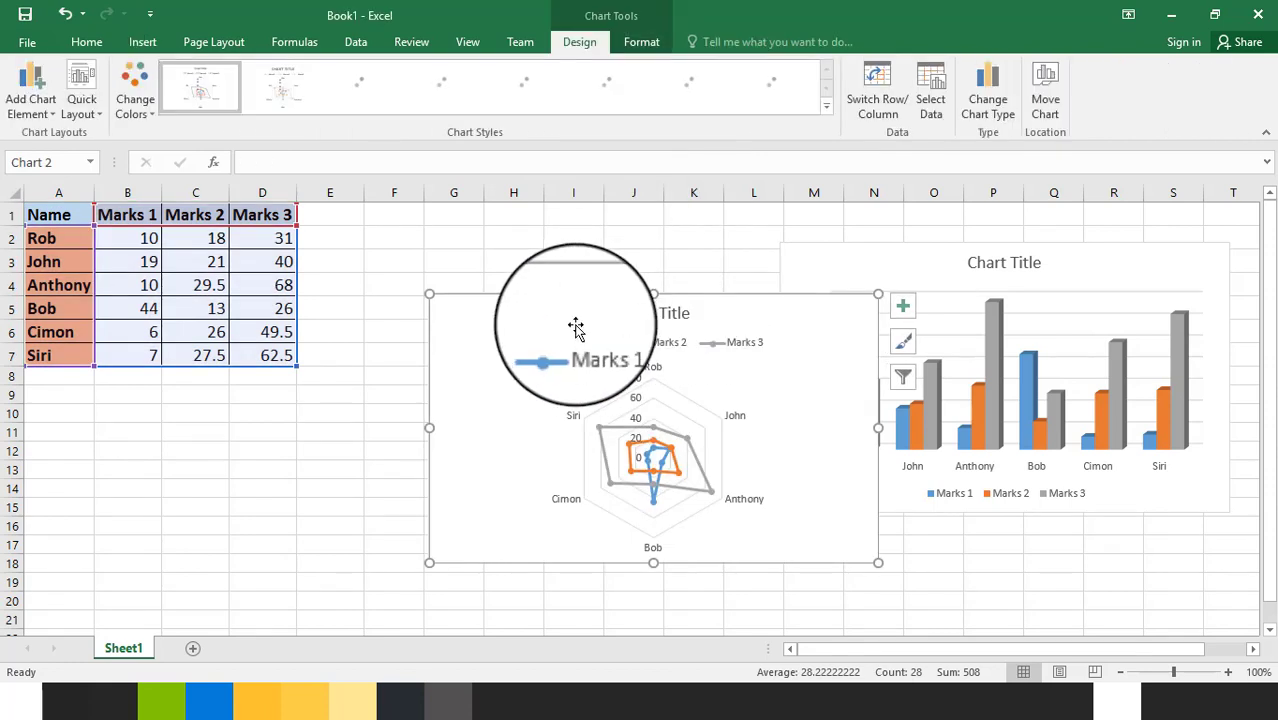
Move the radar chart beside the table, starting at column E in row 1, and align the column chart with row 1.
drag(538, 325, 428, 222)
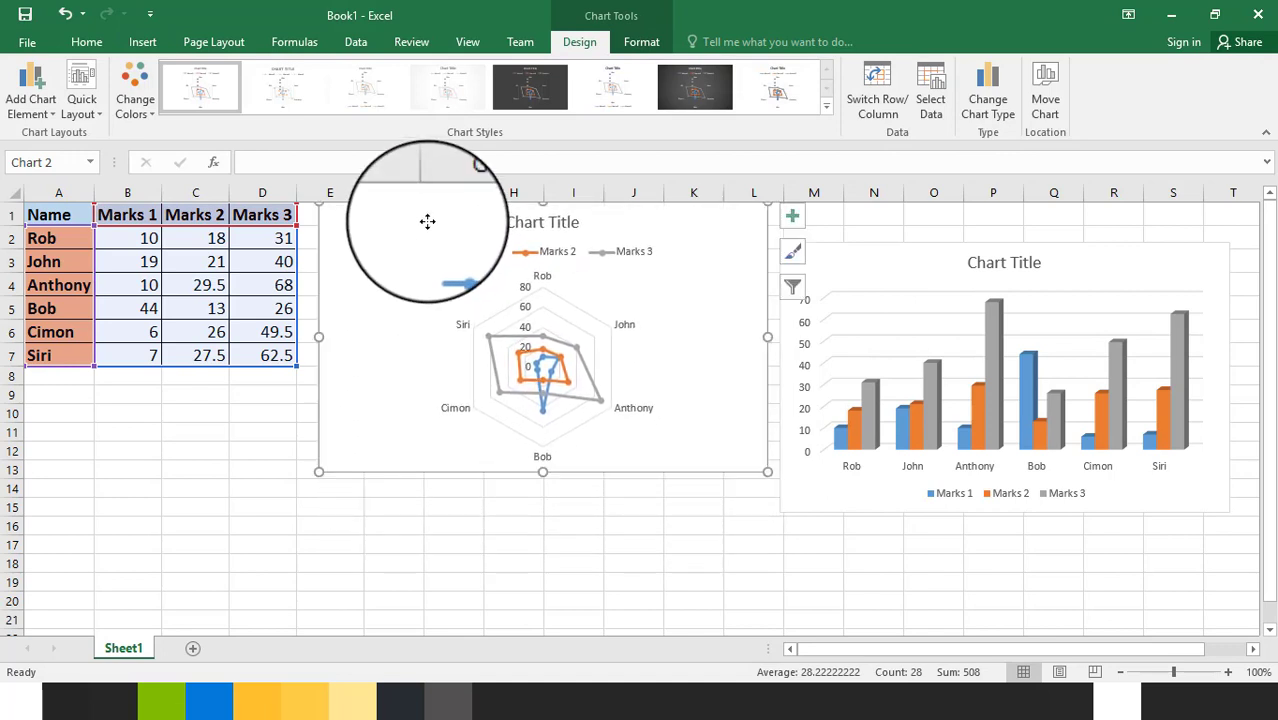
click(820, 290)
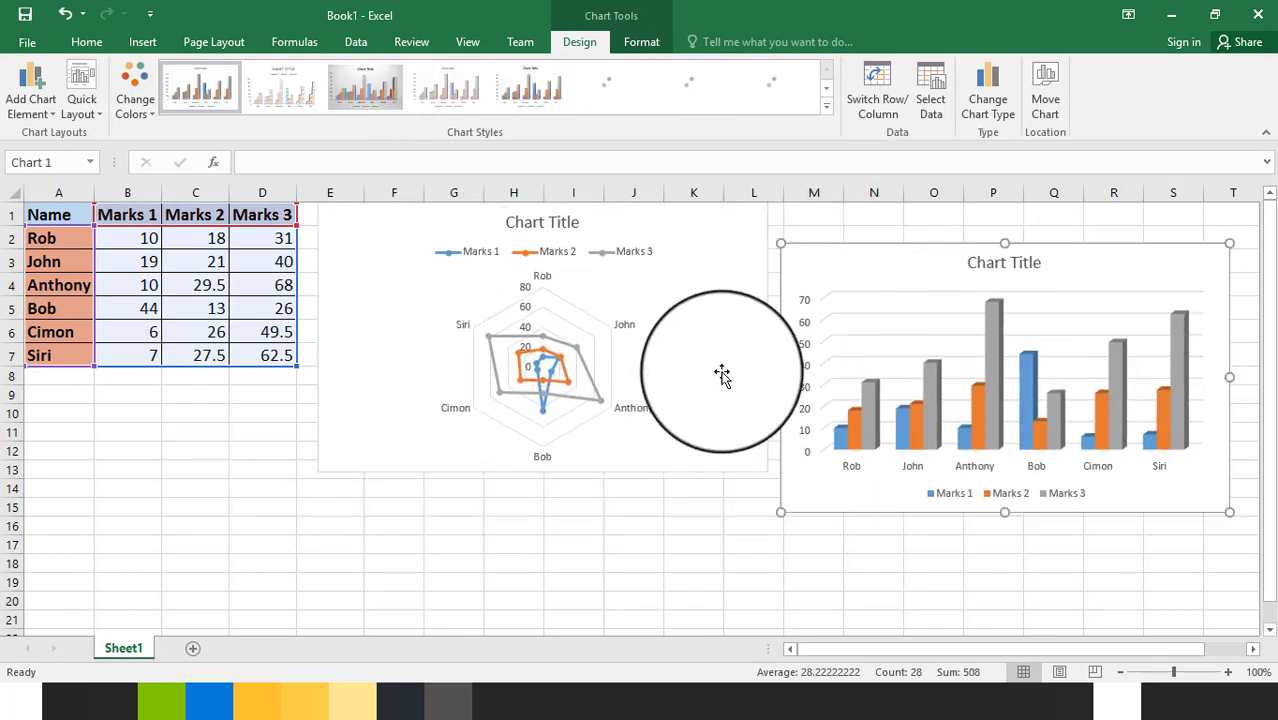
drag(862, 285, 859, 245)
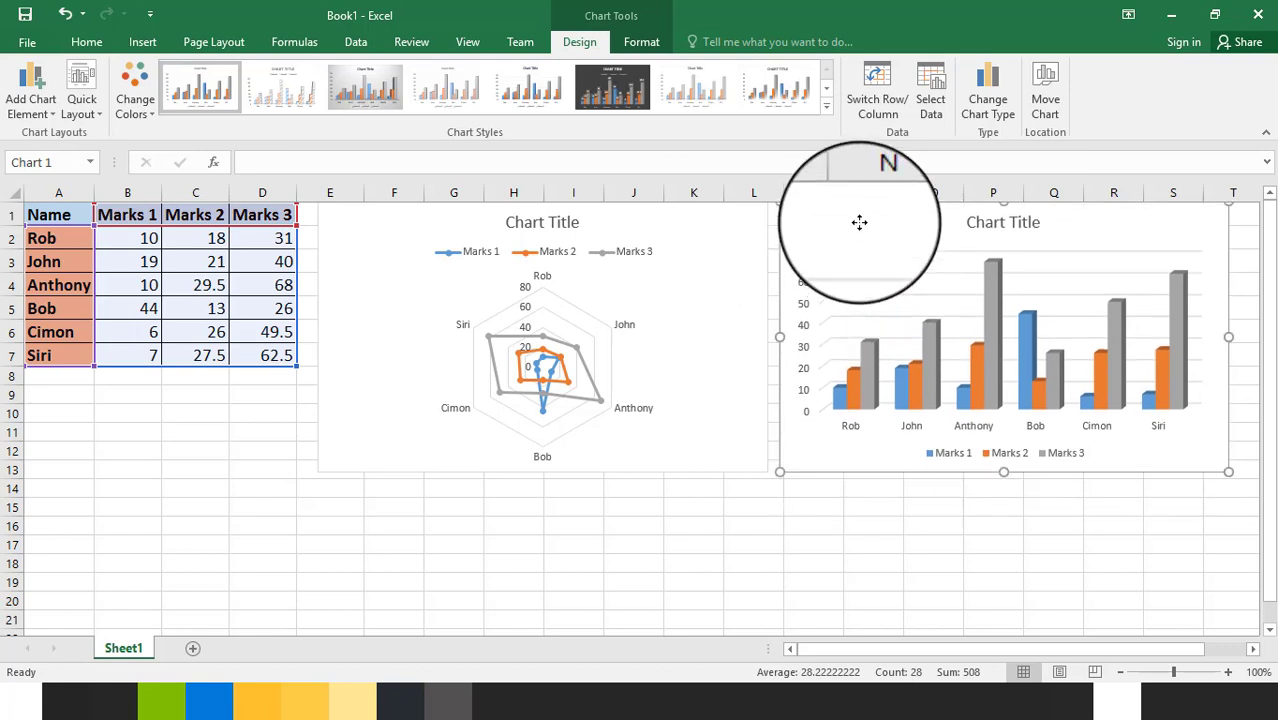
Narrow the radar chart to columns E to I, fit the column chart into columns O to T, and deselect the charts.
click(743, 422)
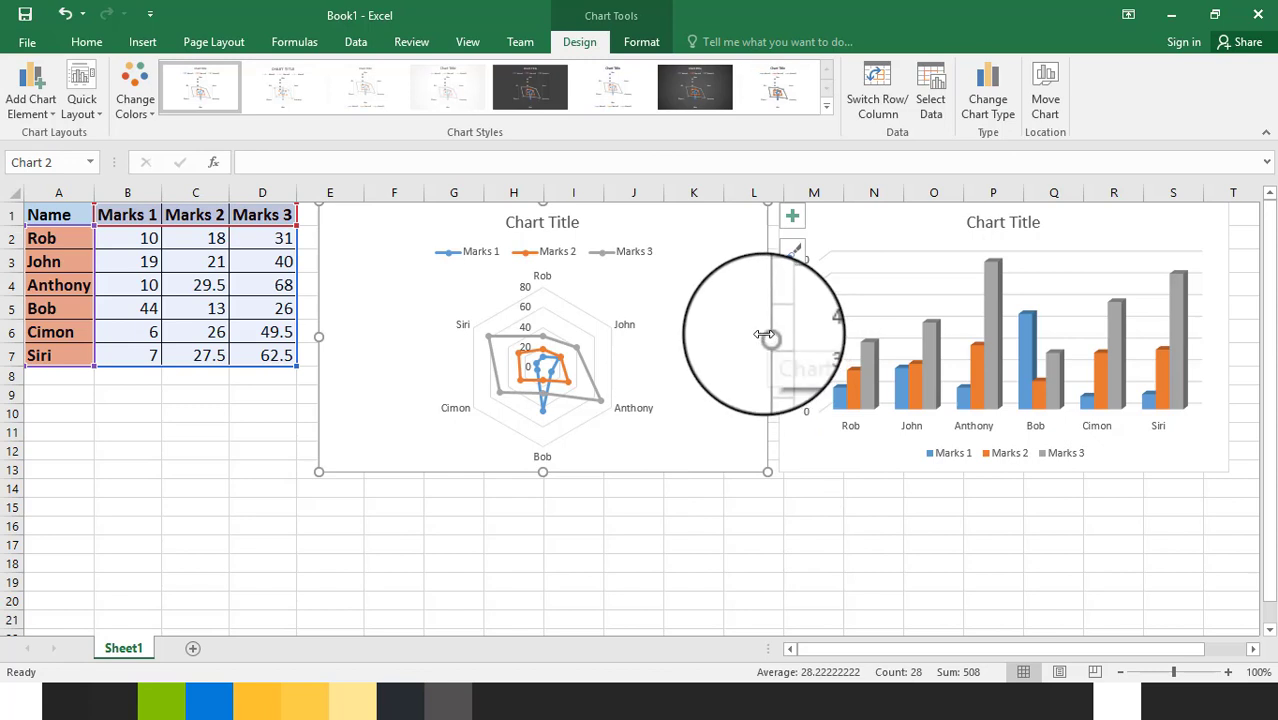
drag(768, 337, 622, 360)
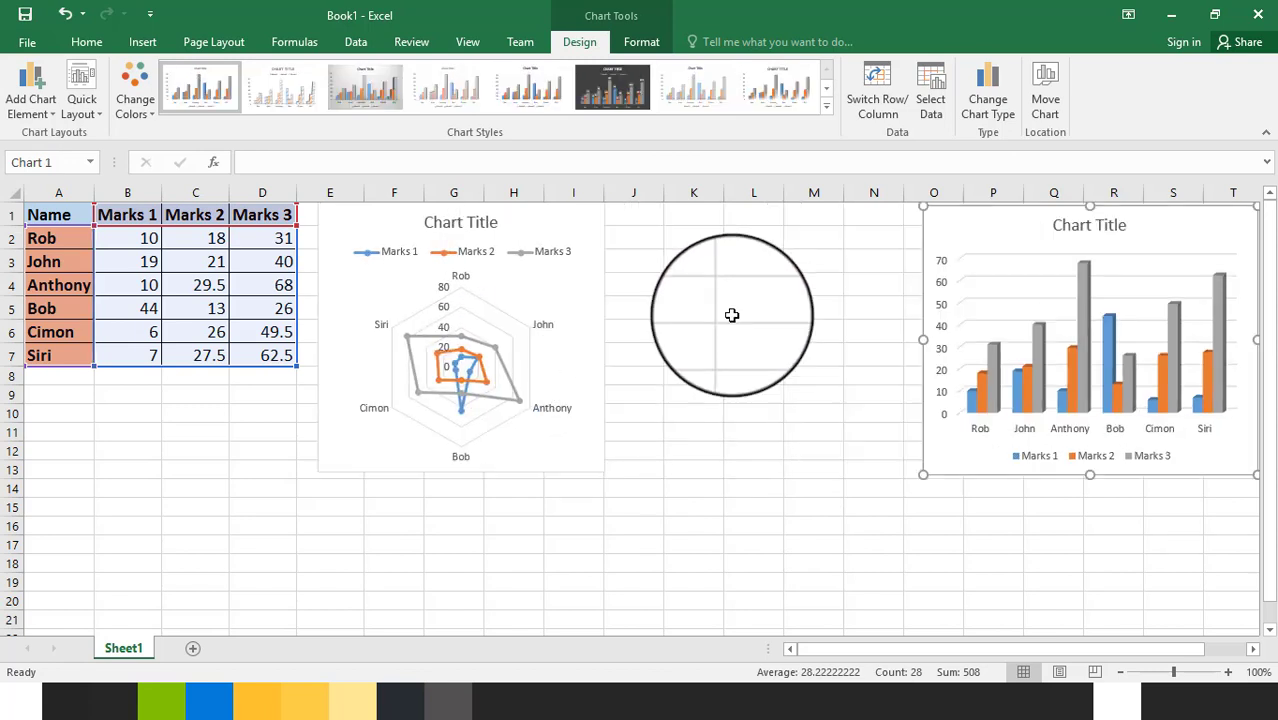
click(738, 312)
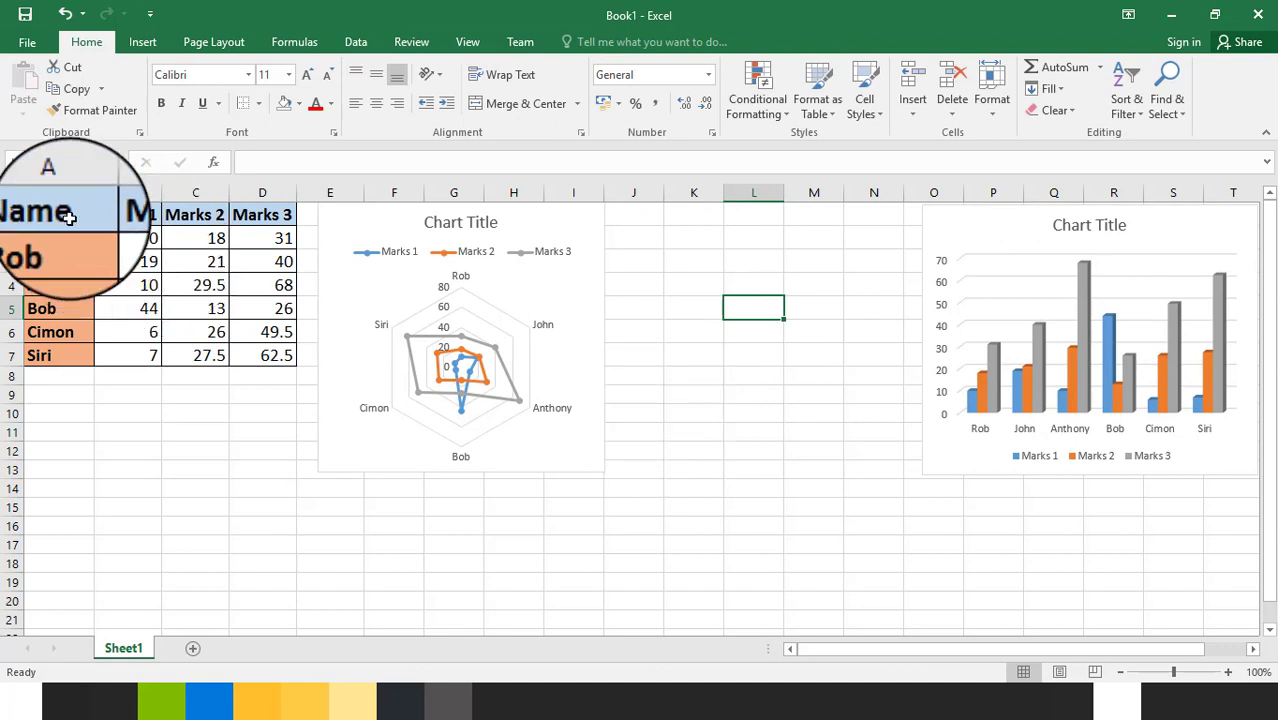
Insert a 2-D line chart from the table data in A1:D7.
drag(50, 214, 268, 358)
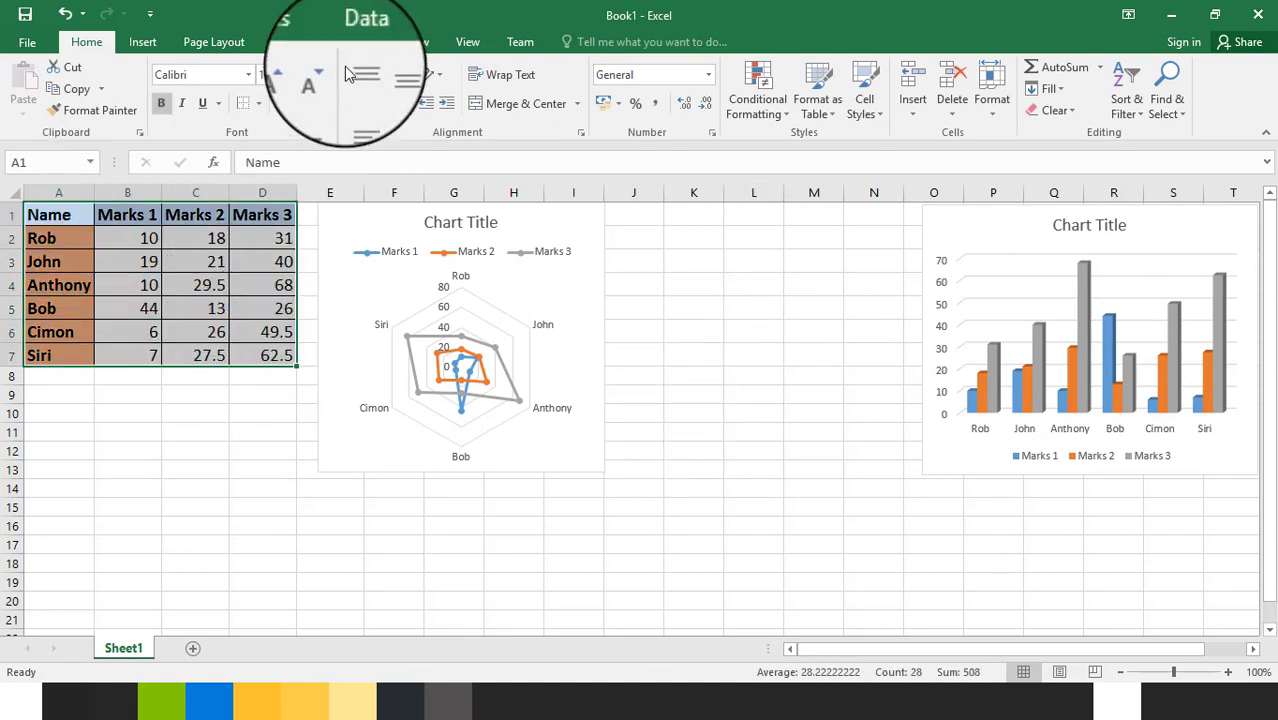
click(143, 47)
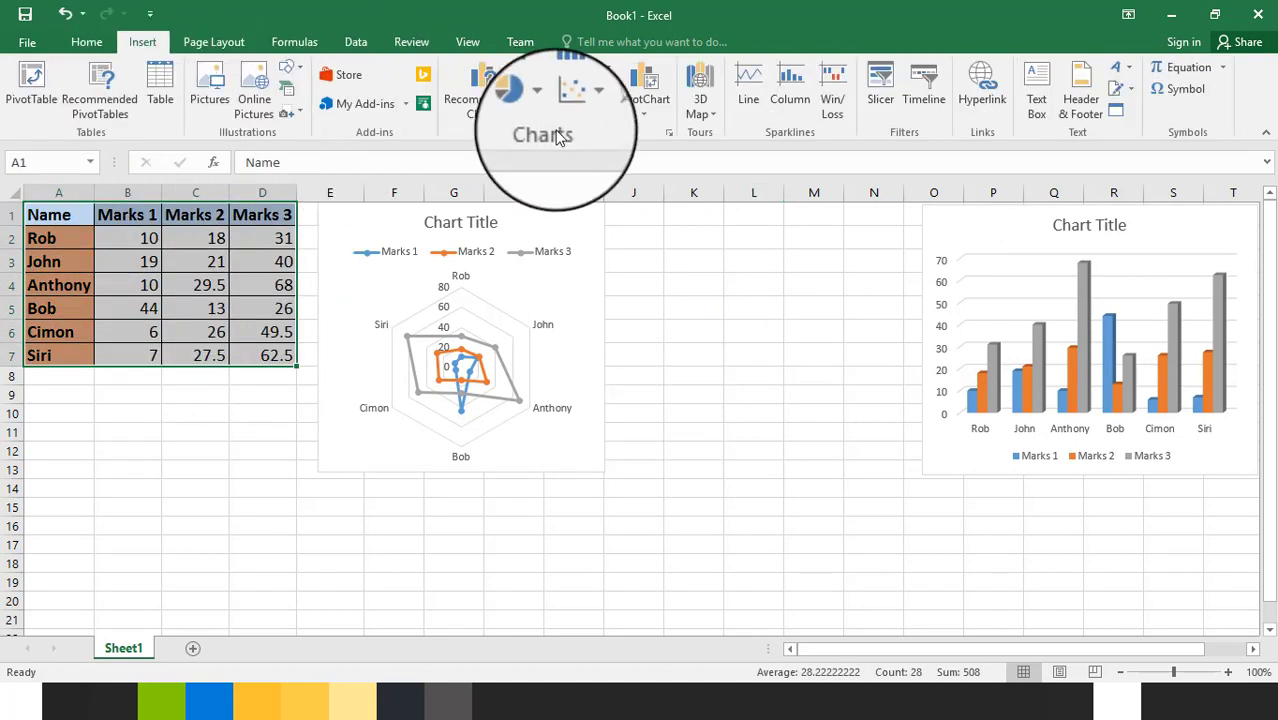
click(544, 89)
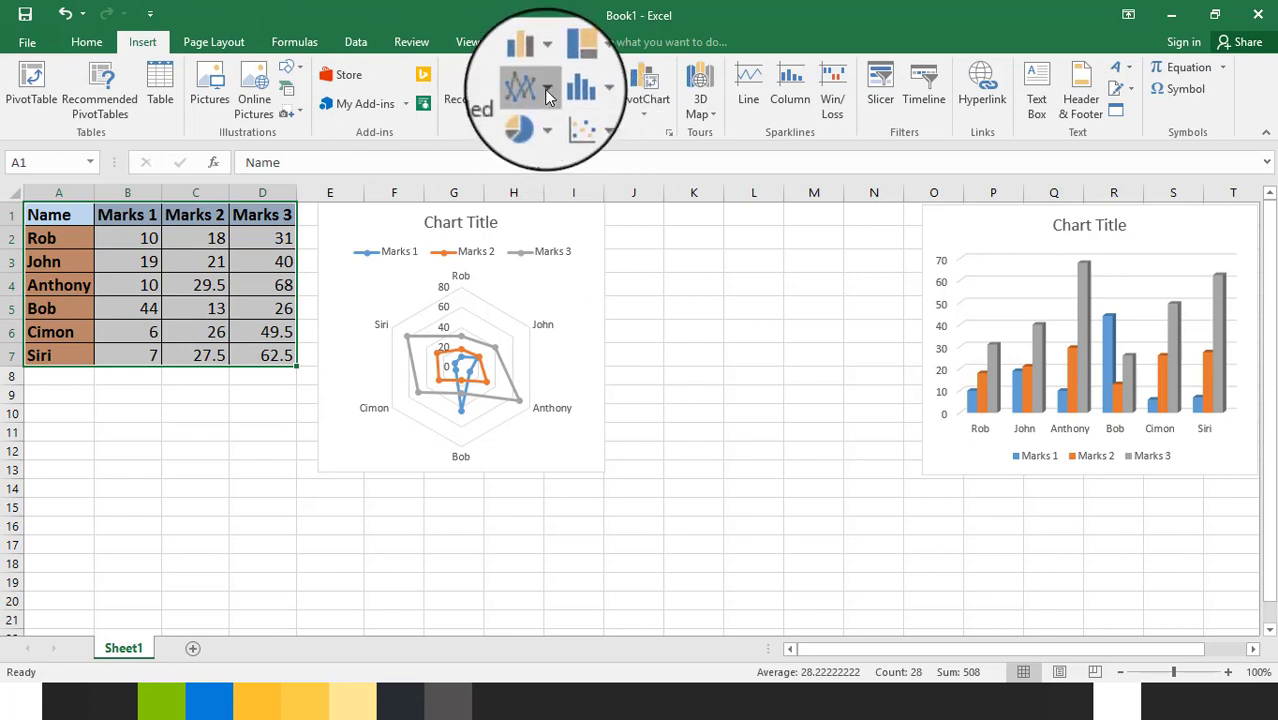
click(560, 155)
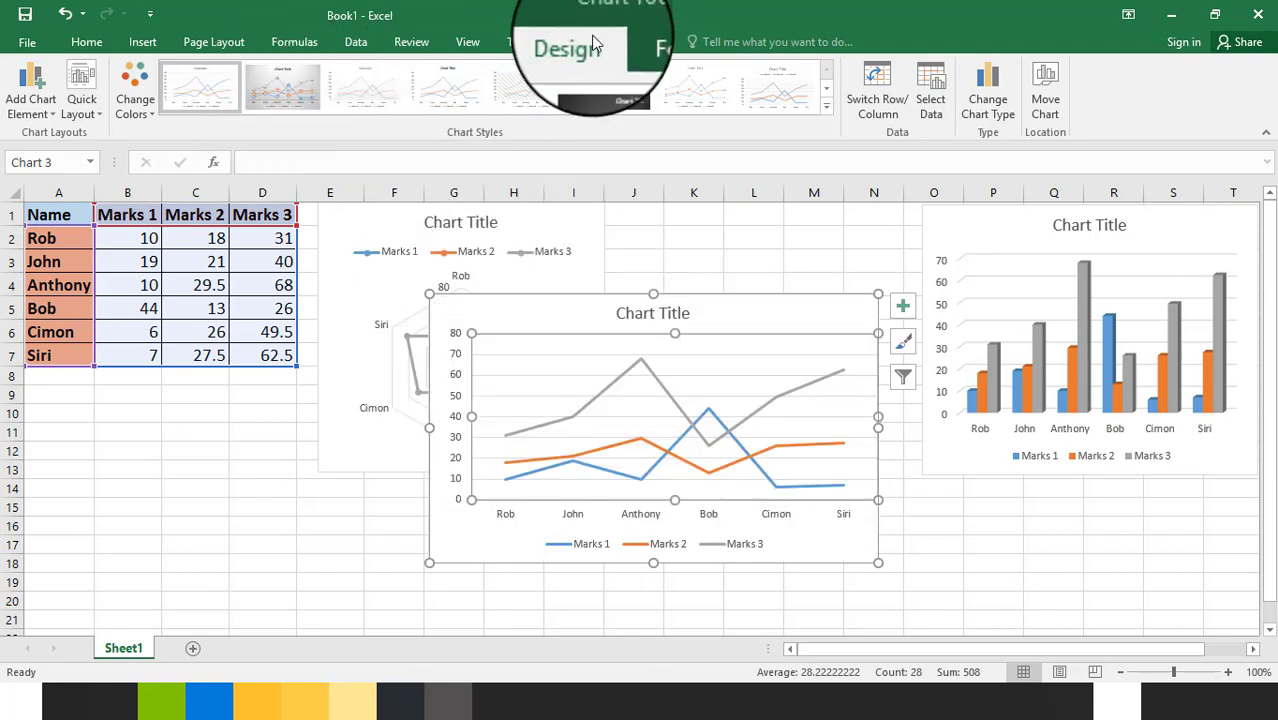
Try different chart styles on the line chart and apply the dark style with glowing lines and the legend under the title.
click(300, 80)
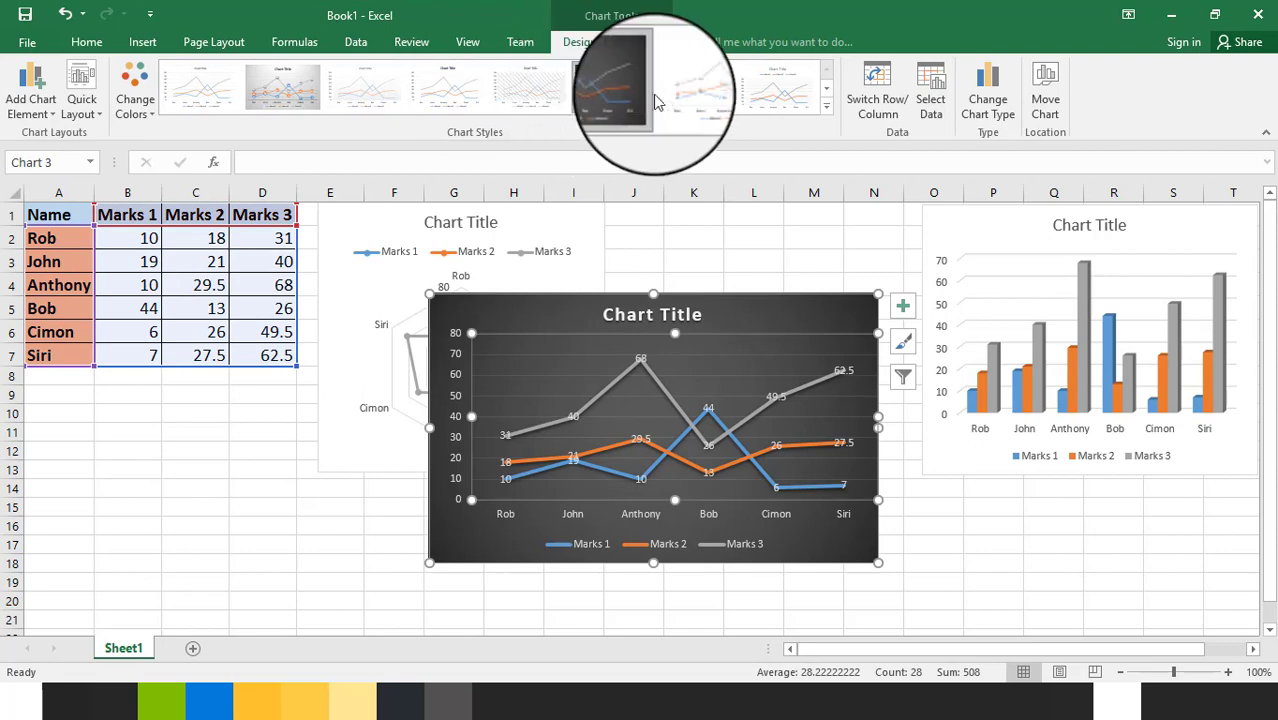
click(826, 105)
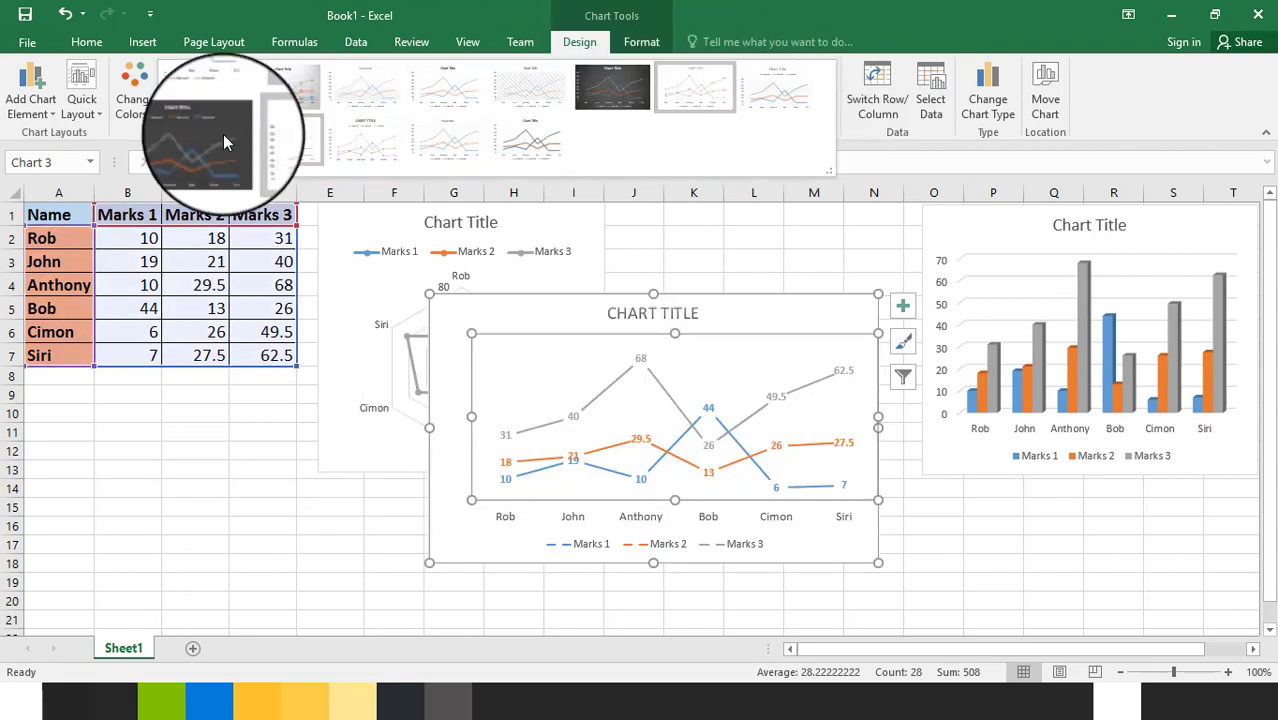
click(195, 139)
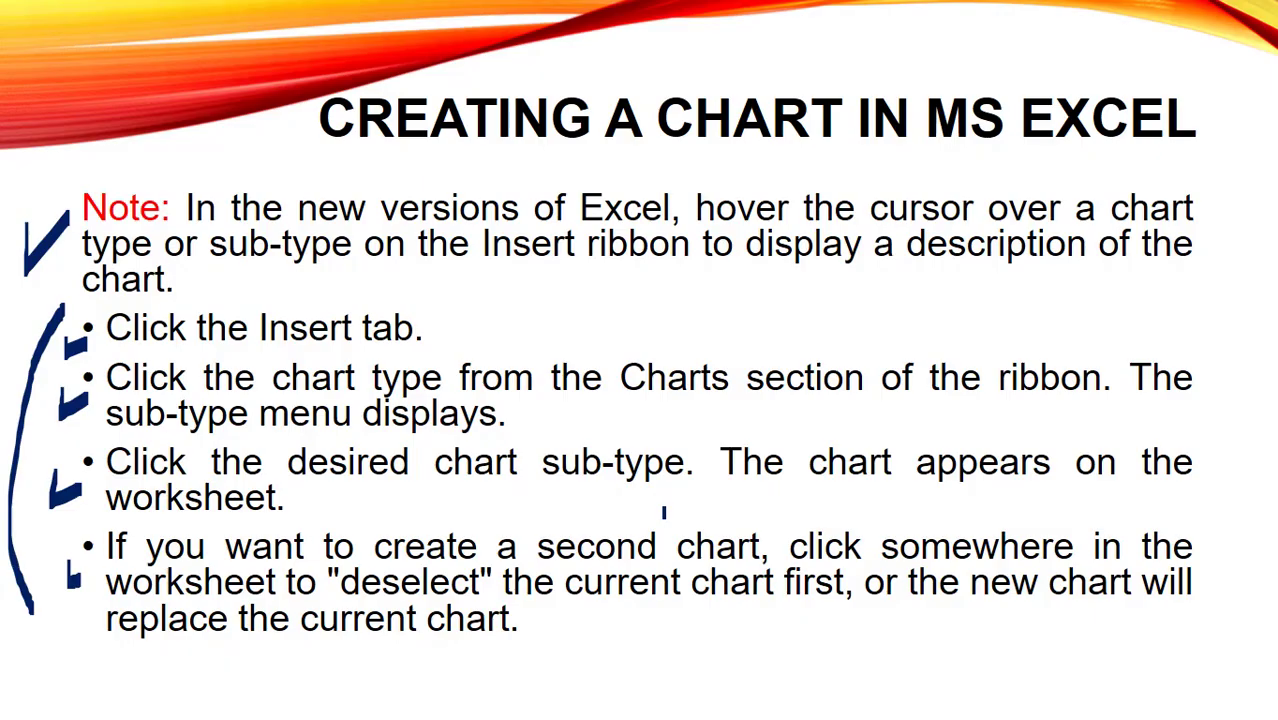
key(Right)
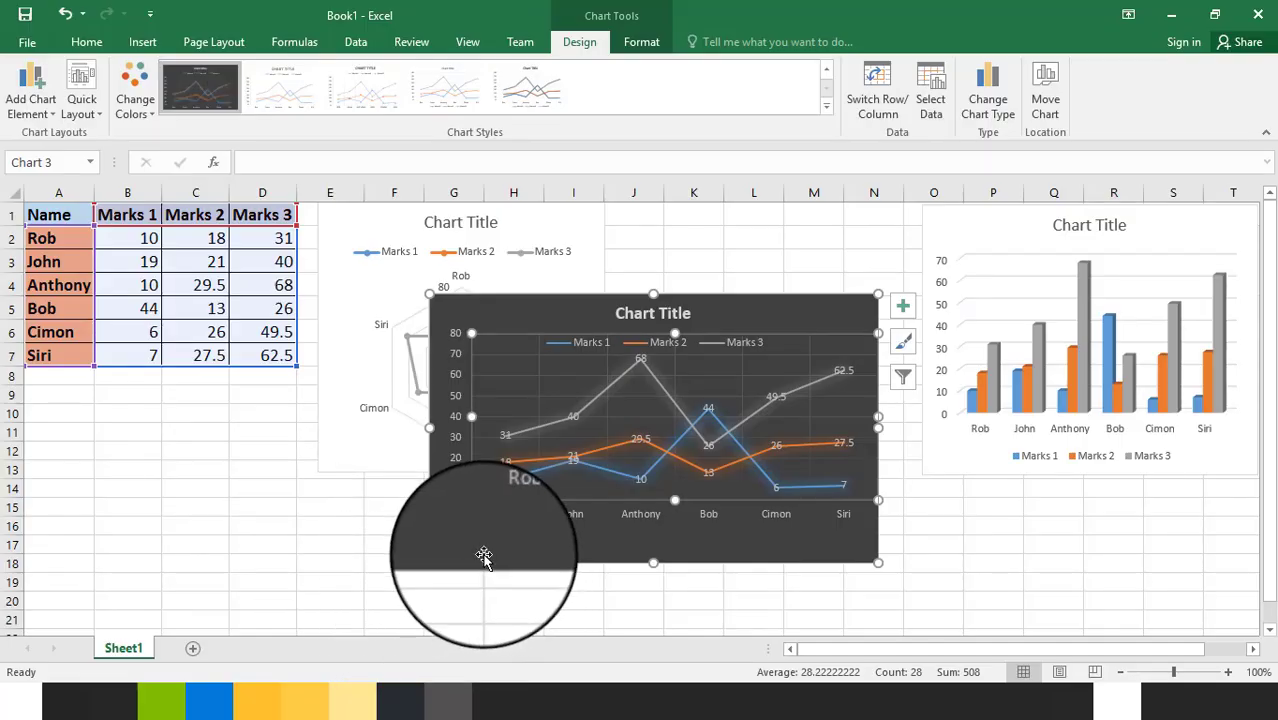
Cut the line chart from the sheet and delete the radar chart.
click(483, 554)
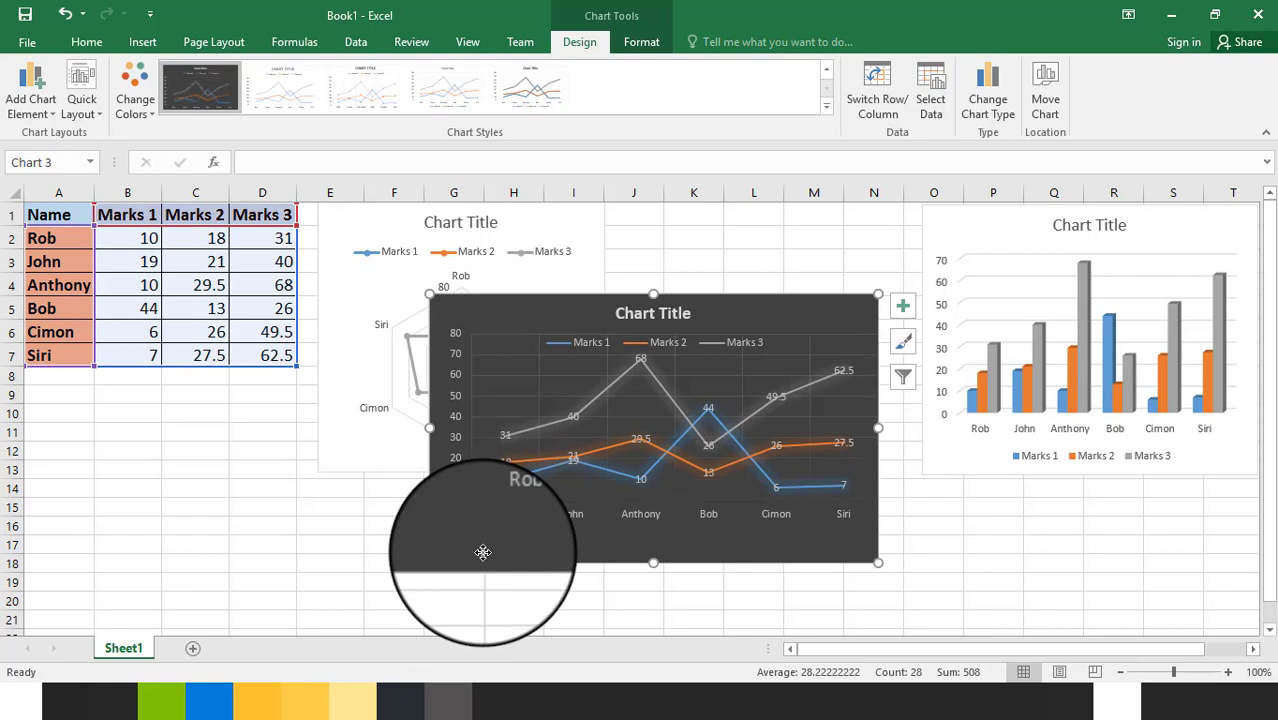
right_click(483, 553)
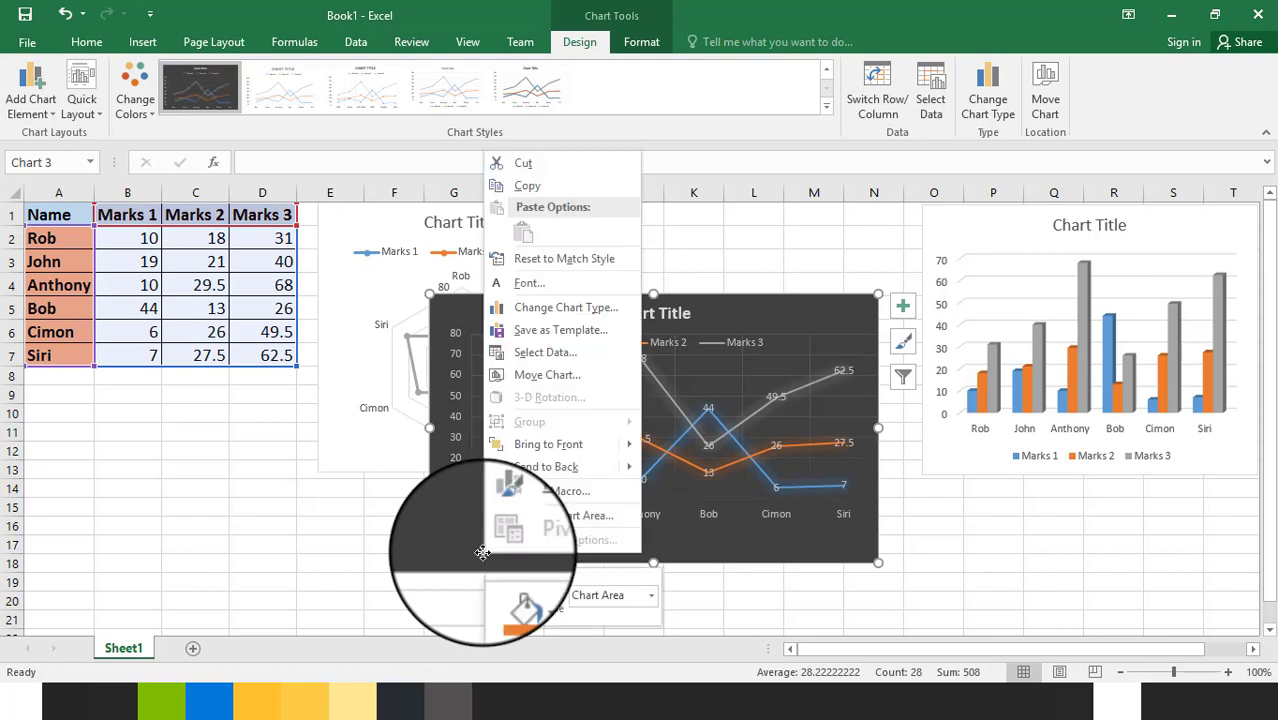
click(602, 171)
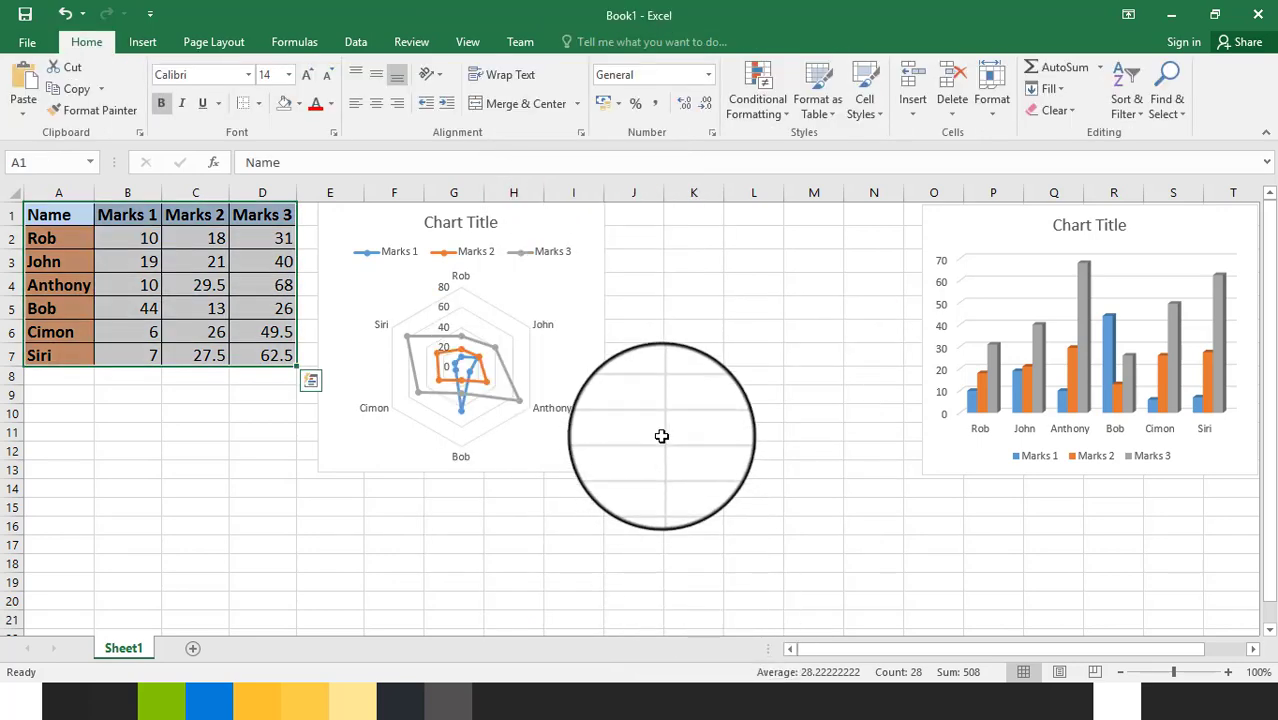
click(587, 309)
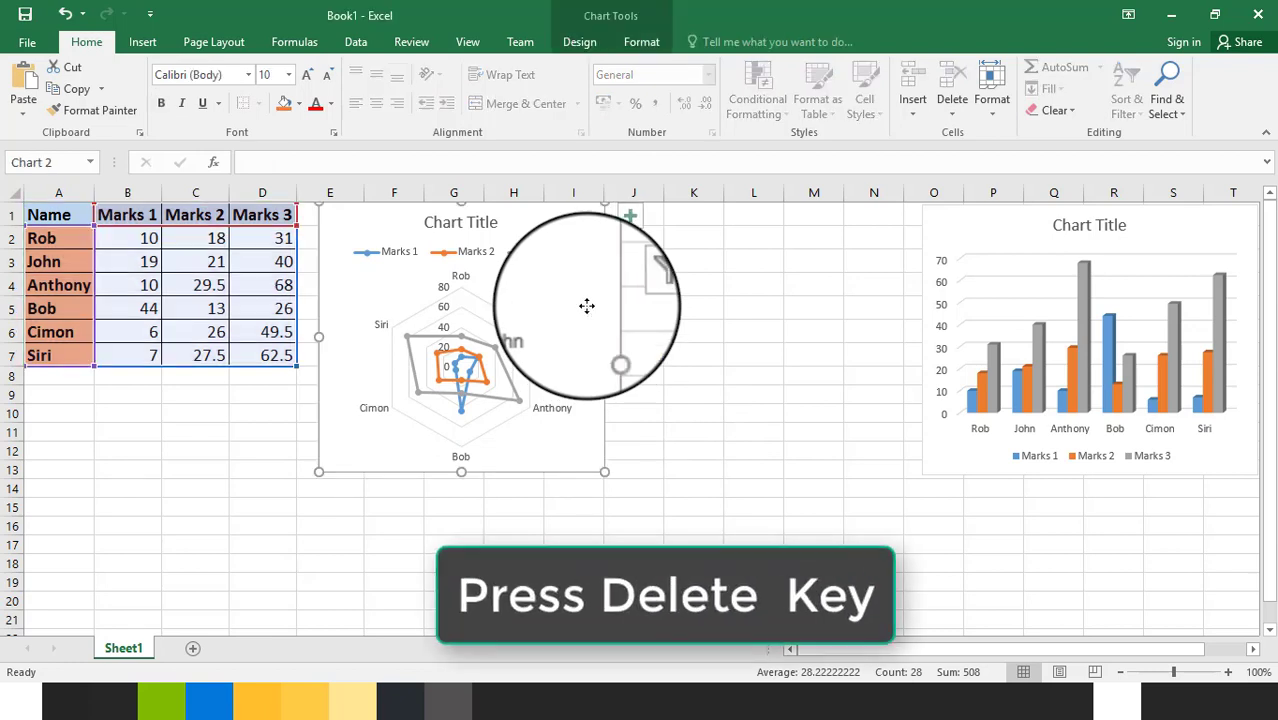
key(Delete)
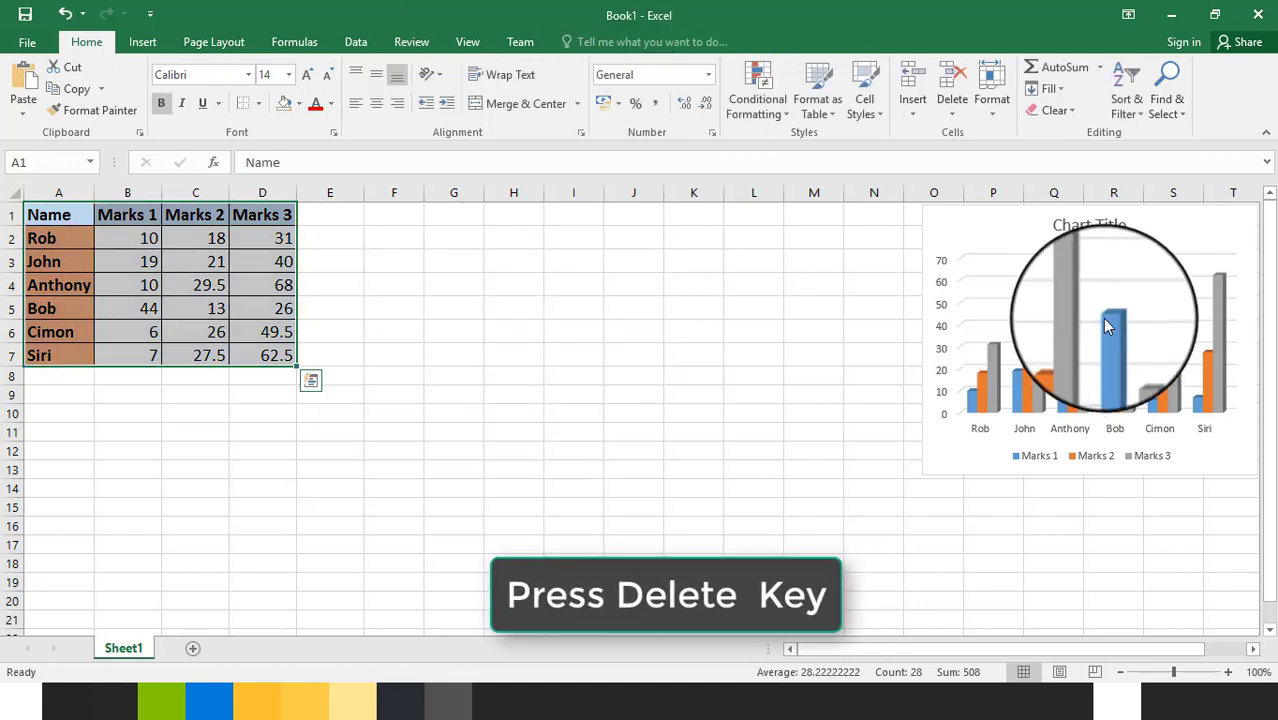
Cut the column chart from the sheet and select an empty cell outside the table.
click(1056, 315)
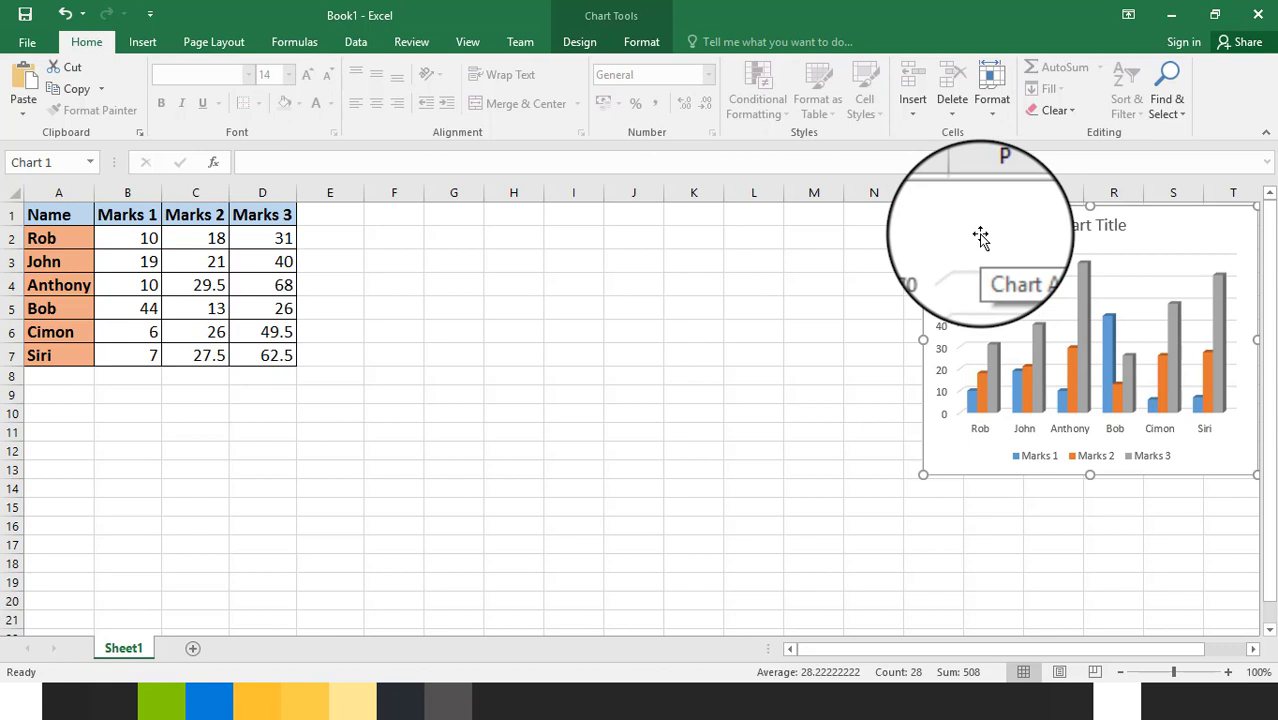
click(67, 67)
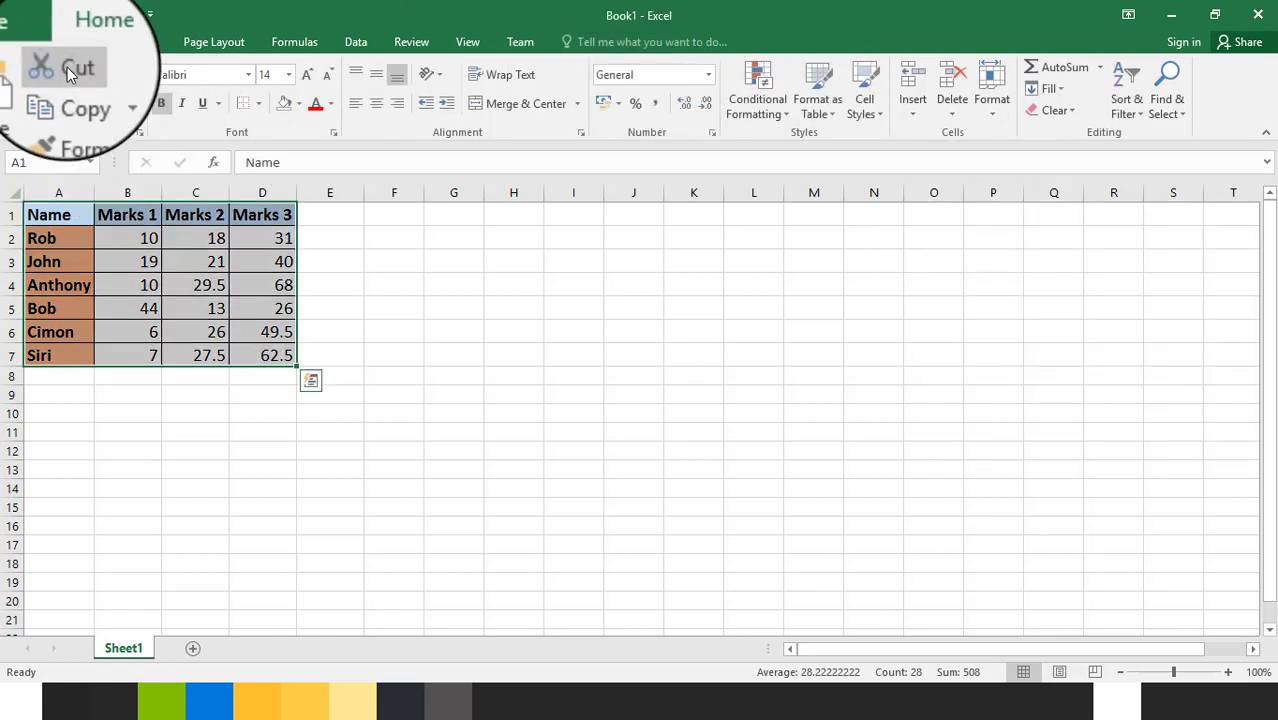
click(433, 327)
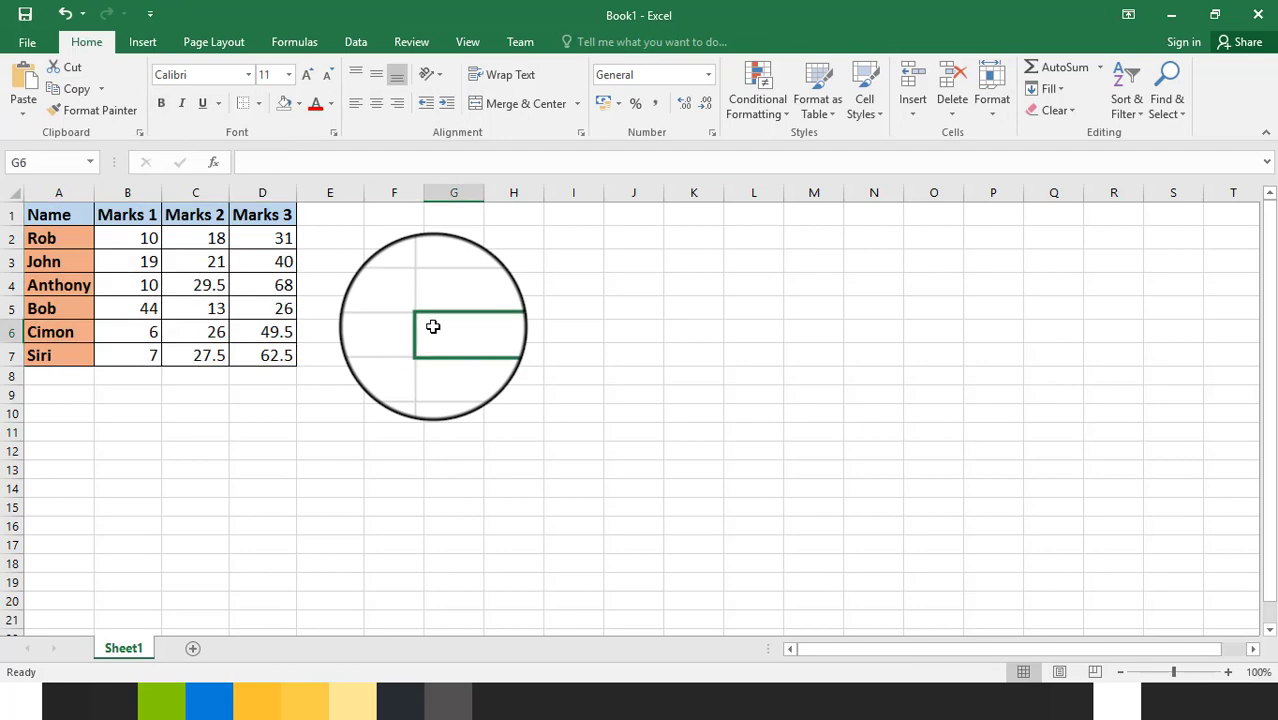
key(ctrl+s)
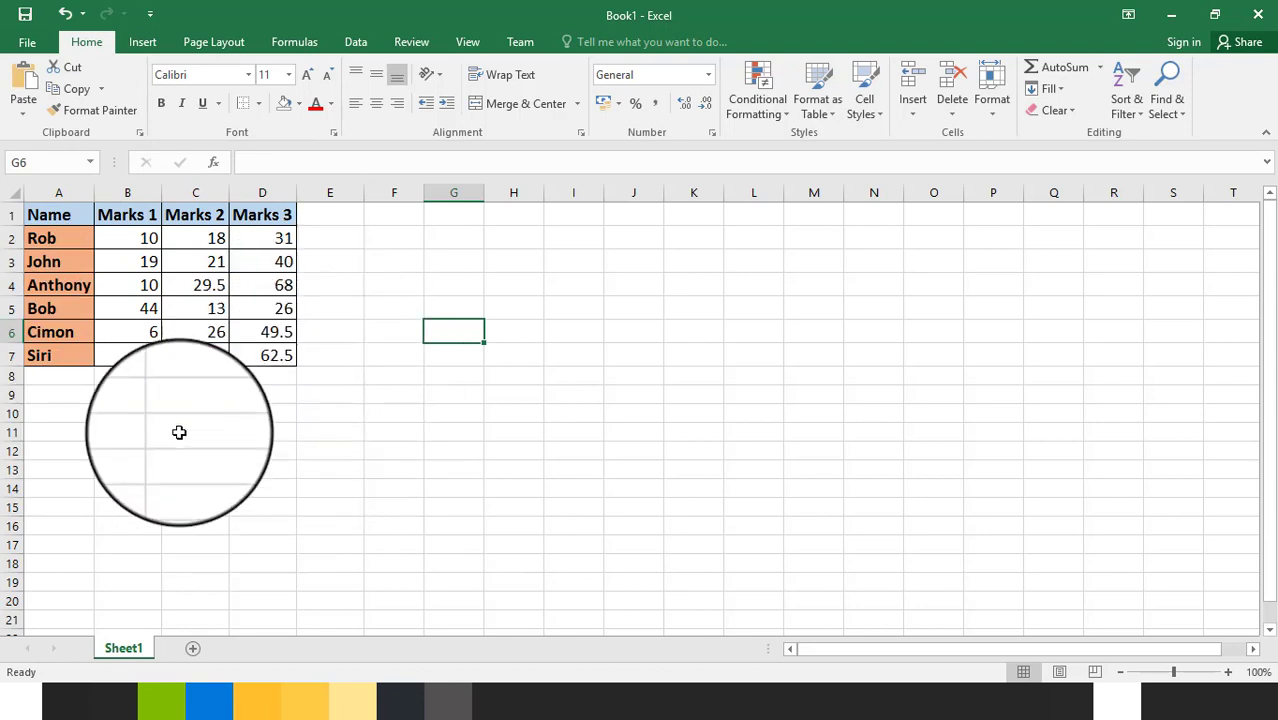
drag(51, 212, 56, 348)
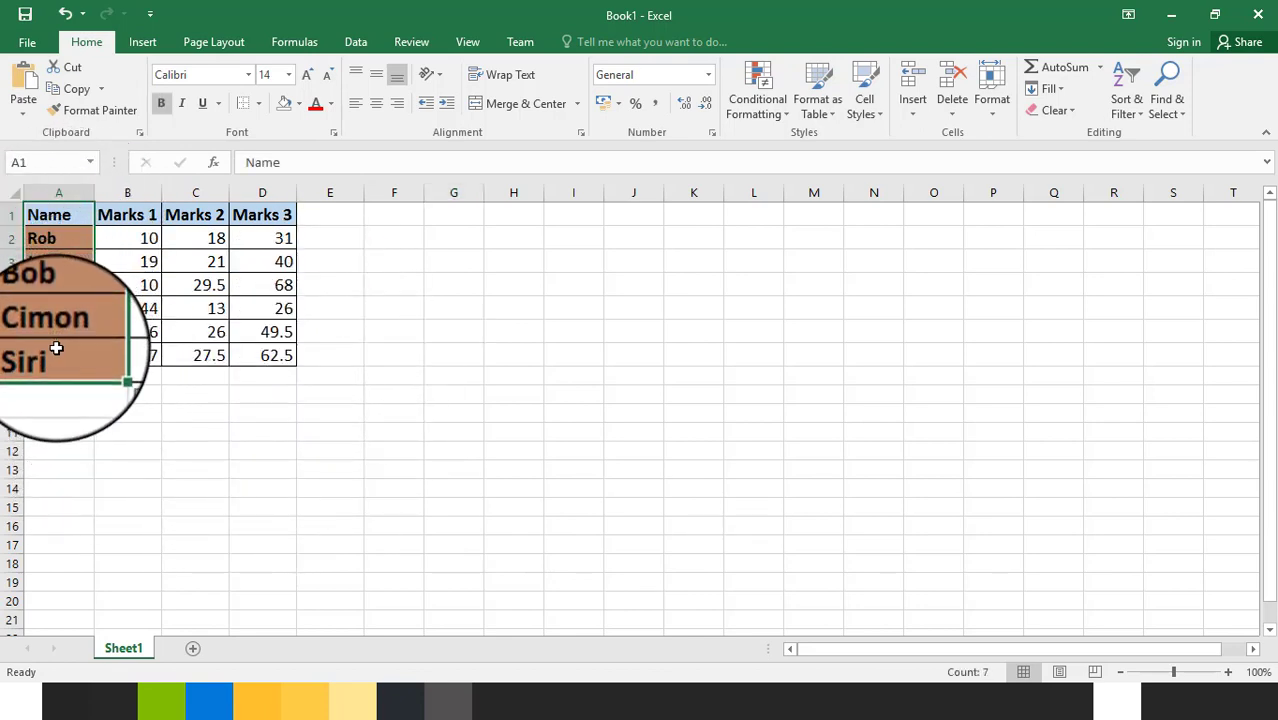
drag(134, 214, 271, 362)
click(377, 337)
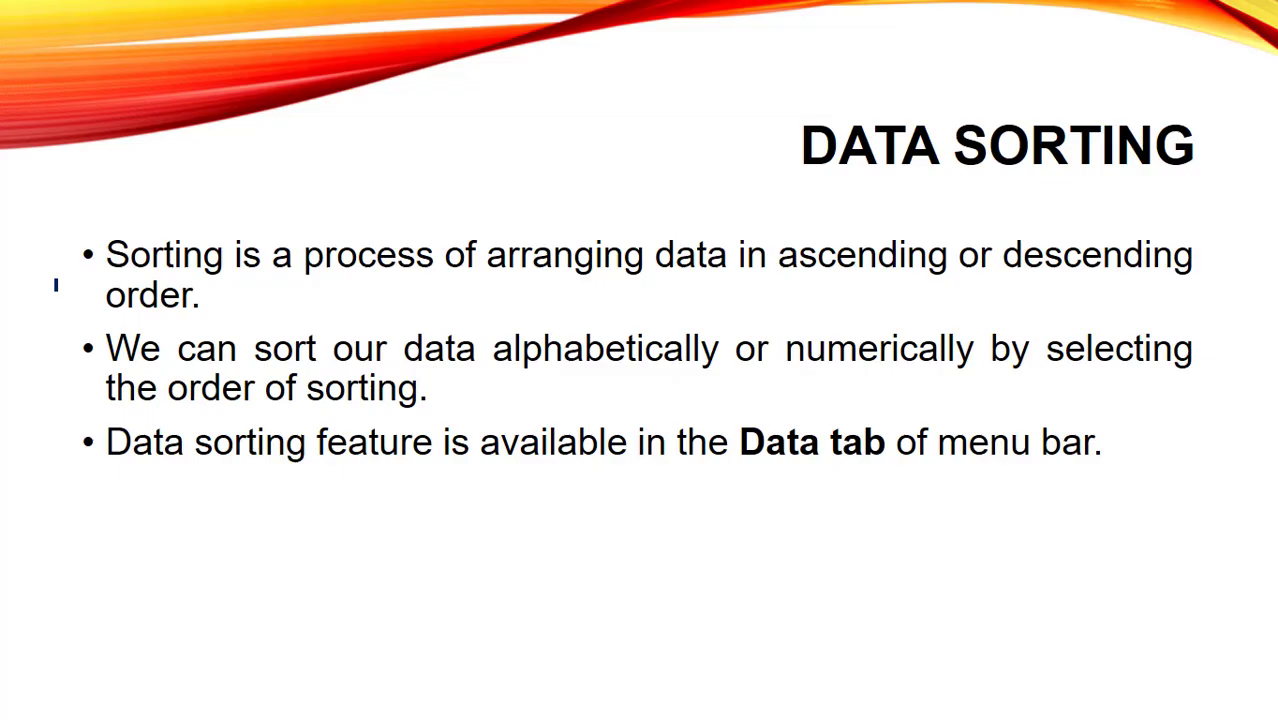
drag(54, 282, 119, 267)
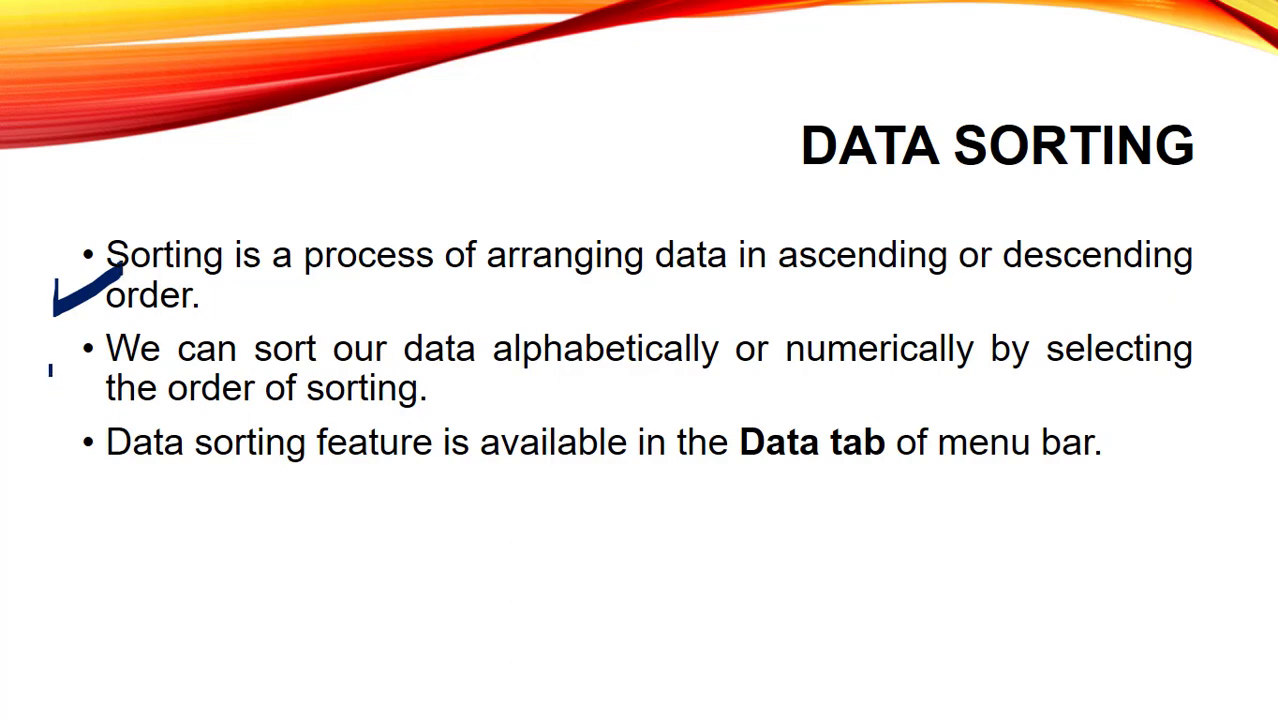
mouse_move(50, 364)
mouse_down()
mouse_move(50, 396)
mouse_move(92, 346)
mouse_up()
key(e)
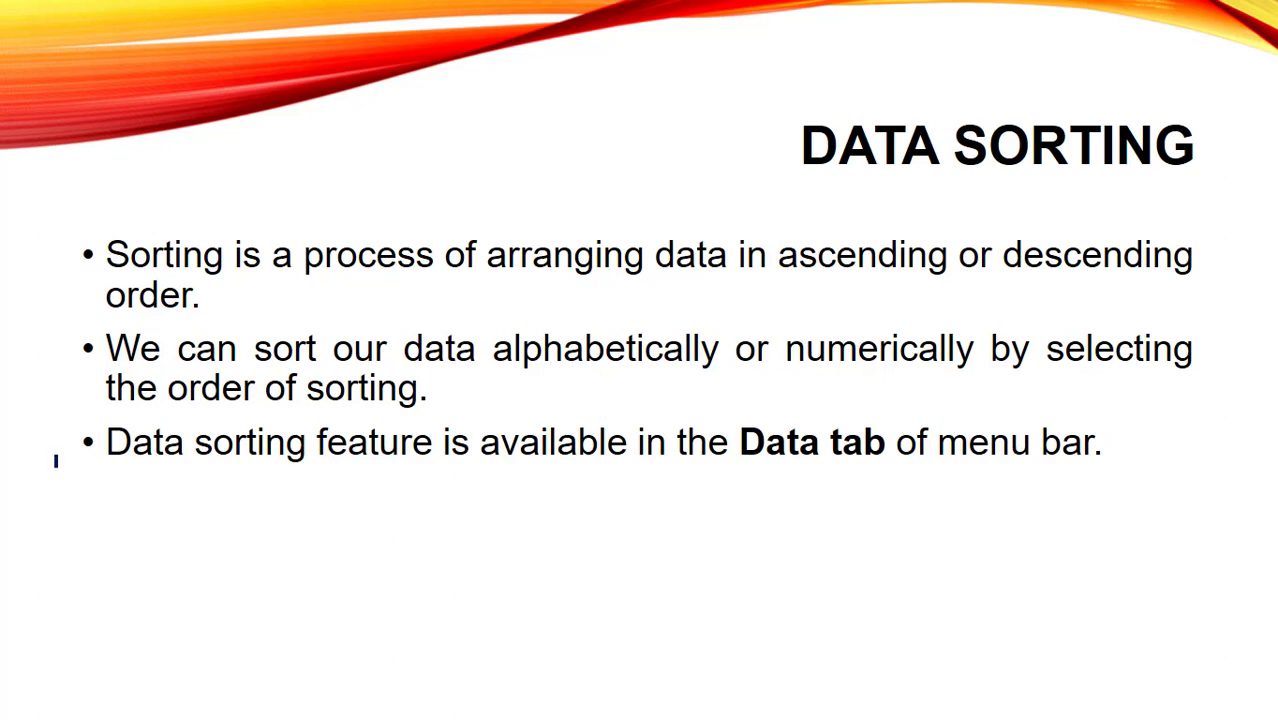
drag(56, 461, 84, 466)
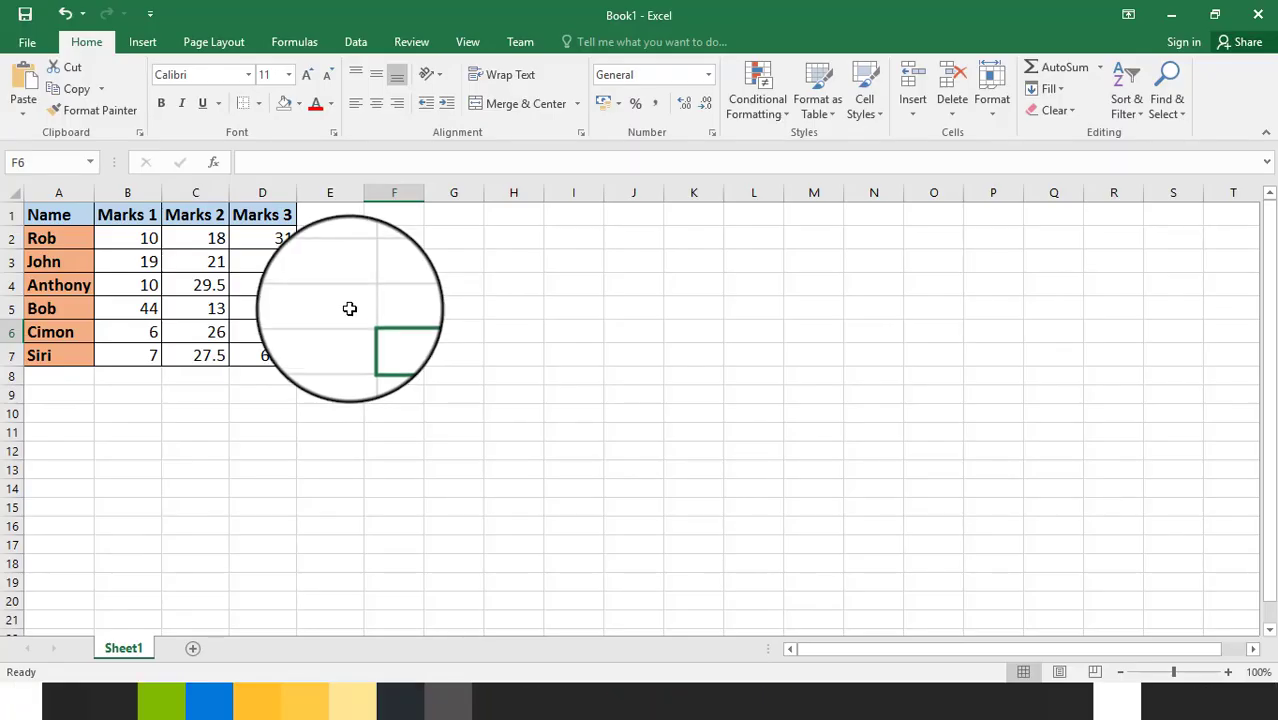
Sort the table in A1:D7 by the Name column's values from A to Z, treating the first row as headers.
drag(72, 214, 250, 347)
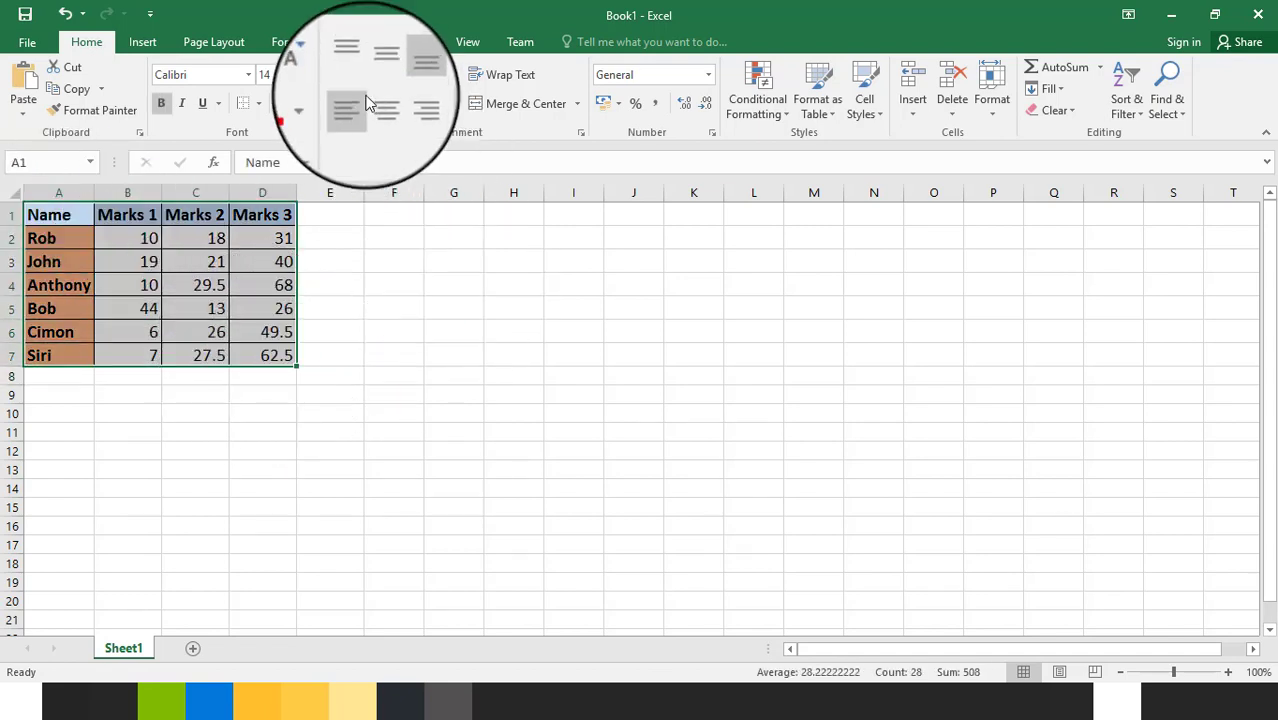
click(365, 50)
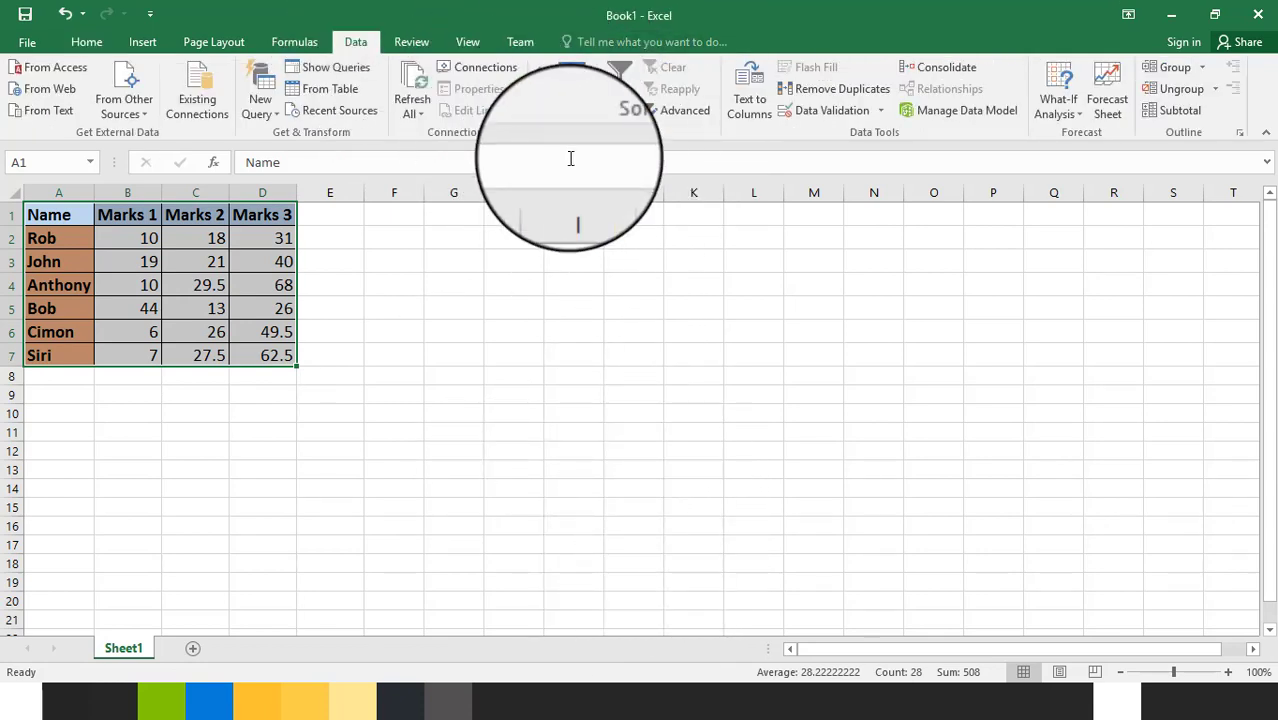
click(563, 88)
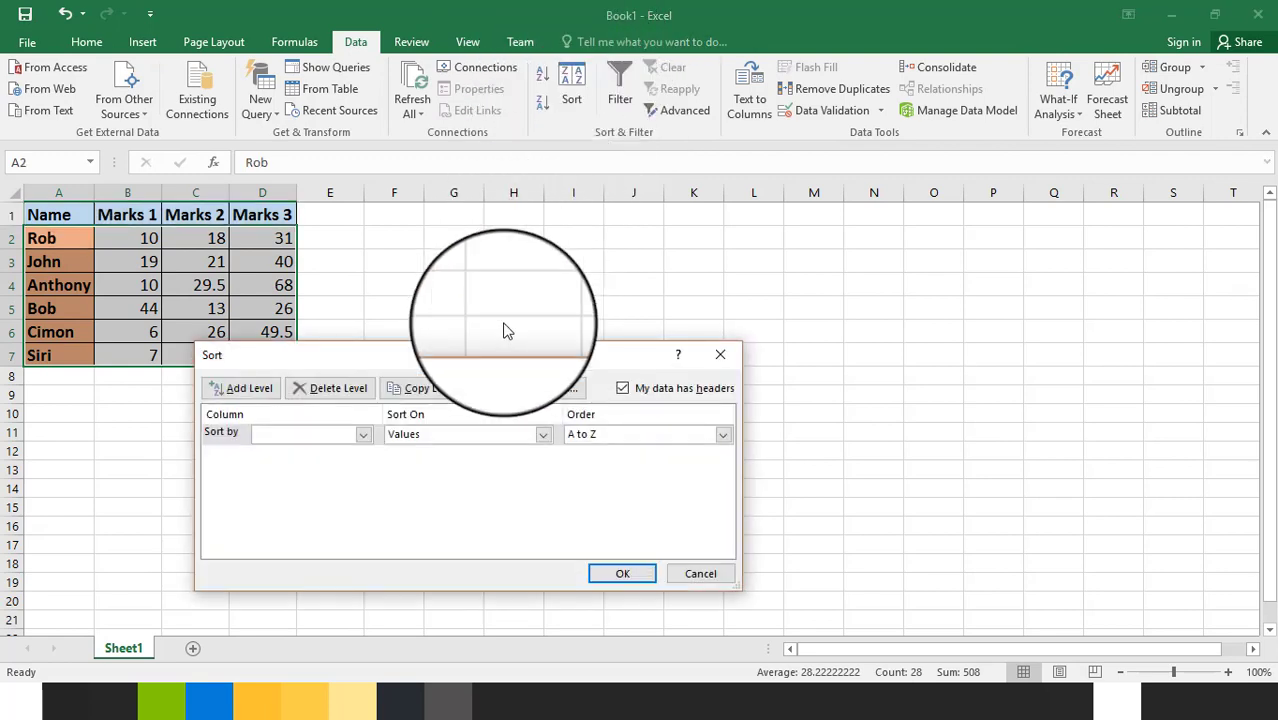
drag(494, 357, 779, 205)
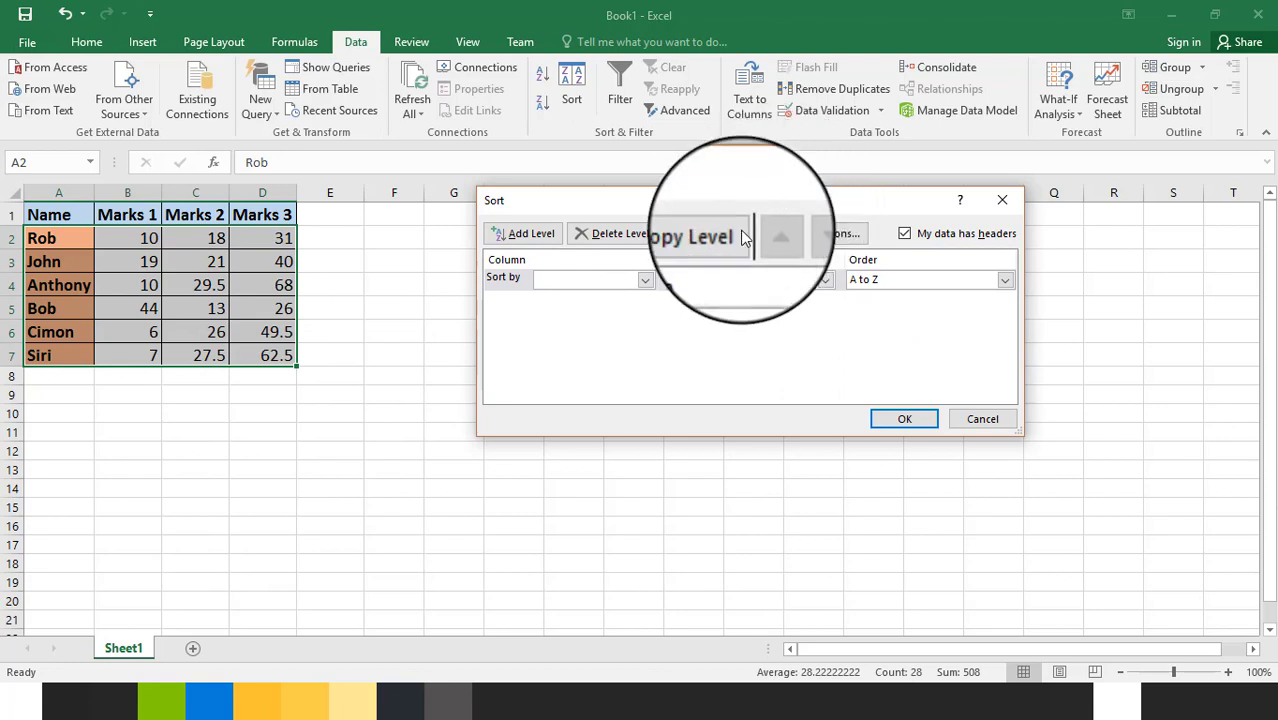
click(646, 281)
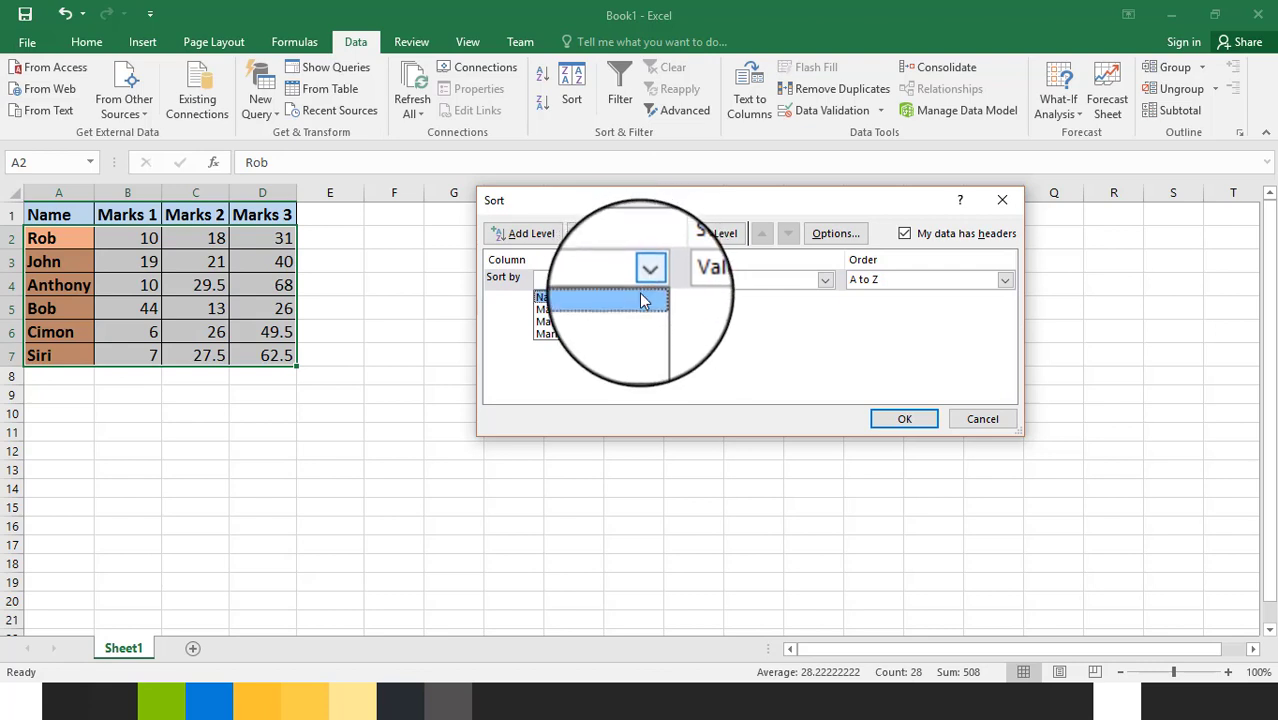
click(641, 297)
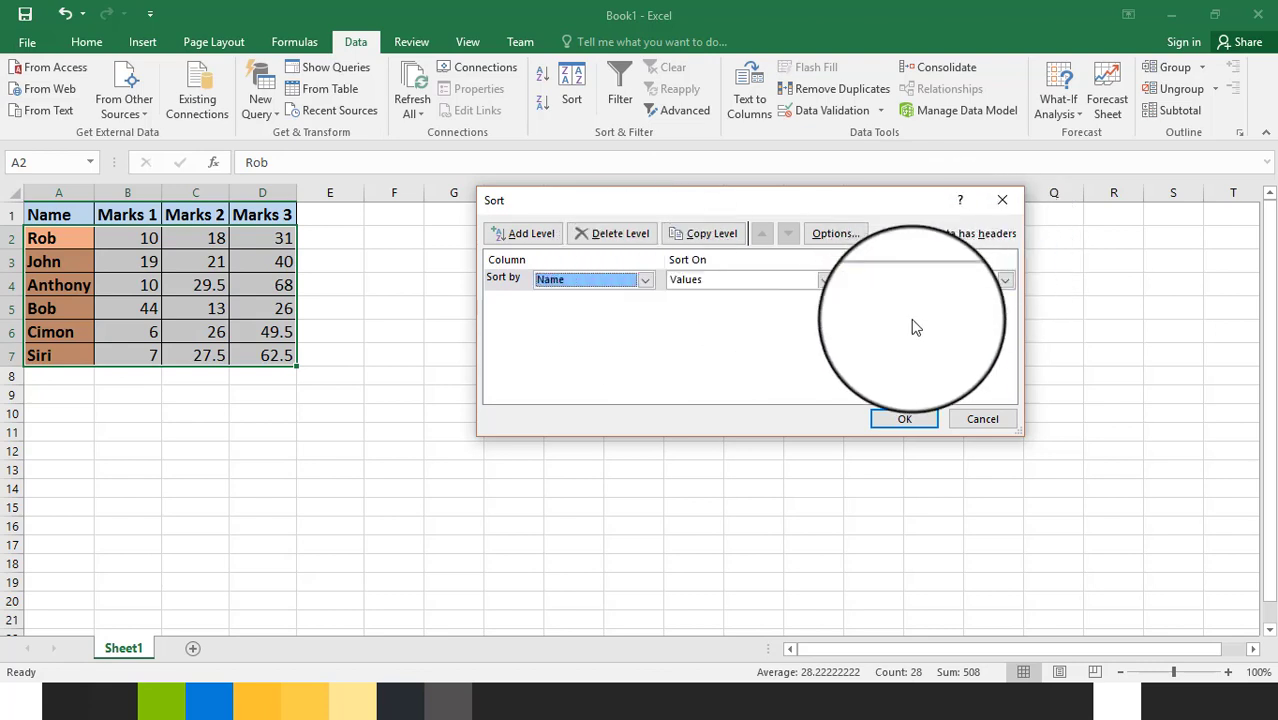
click(908, 421)
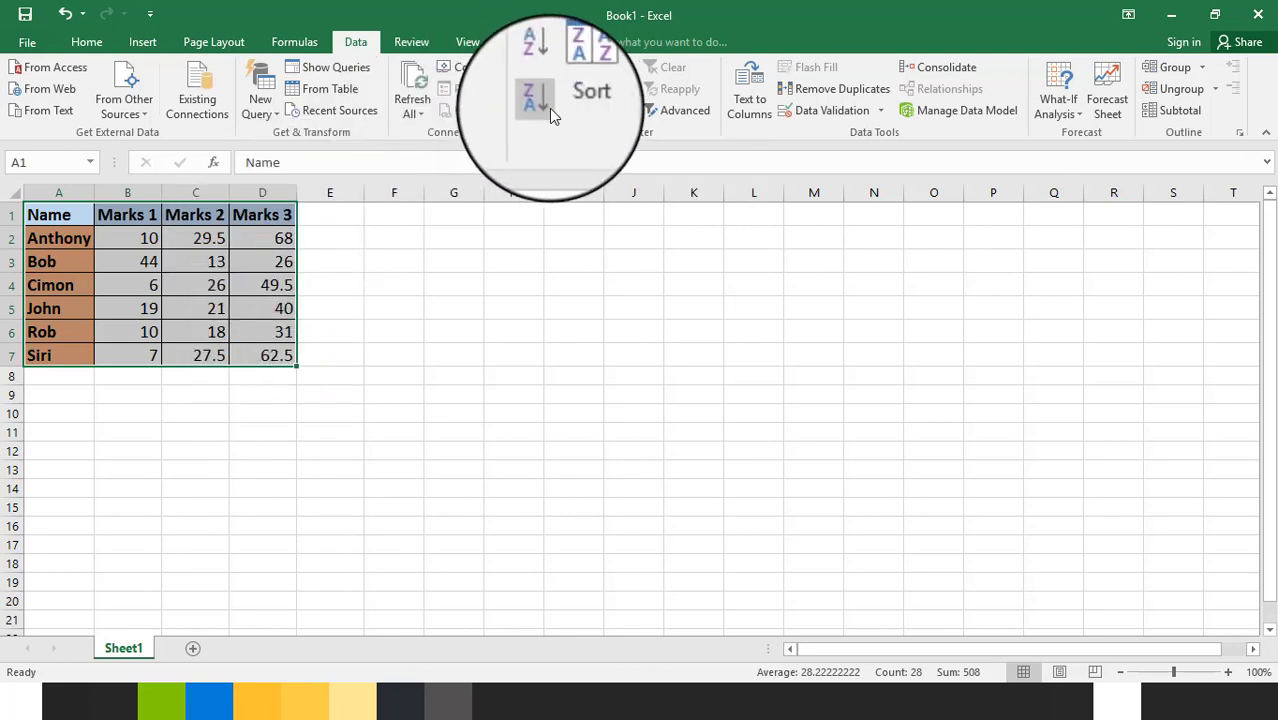
Sort the table by the Marks 3 column's values from largest to smallest.
click(571, 88)
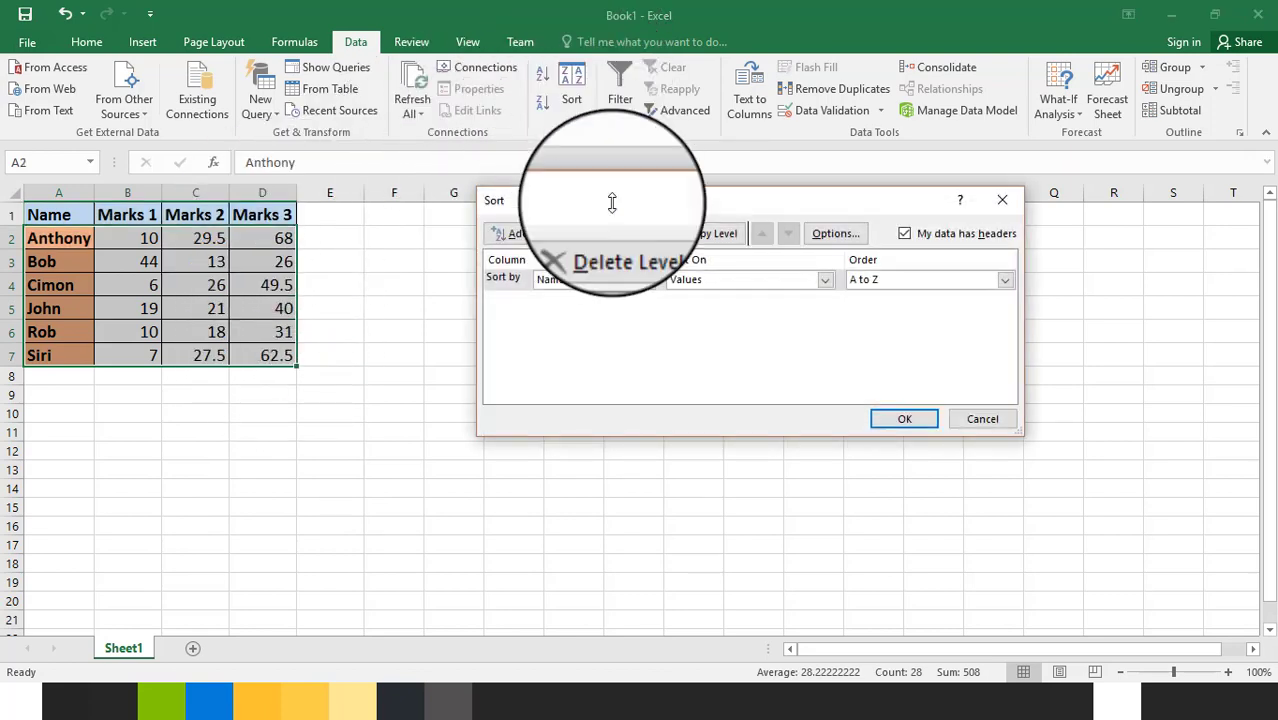
click(646, 282)
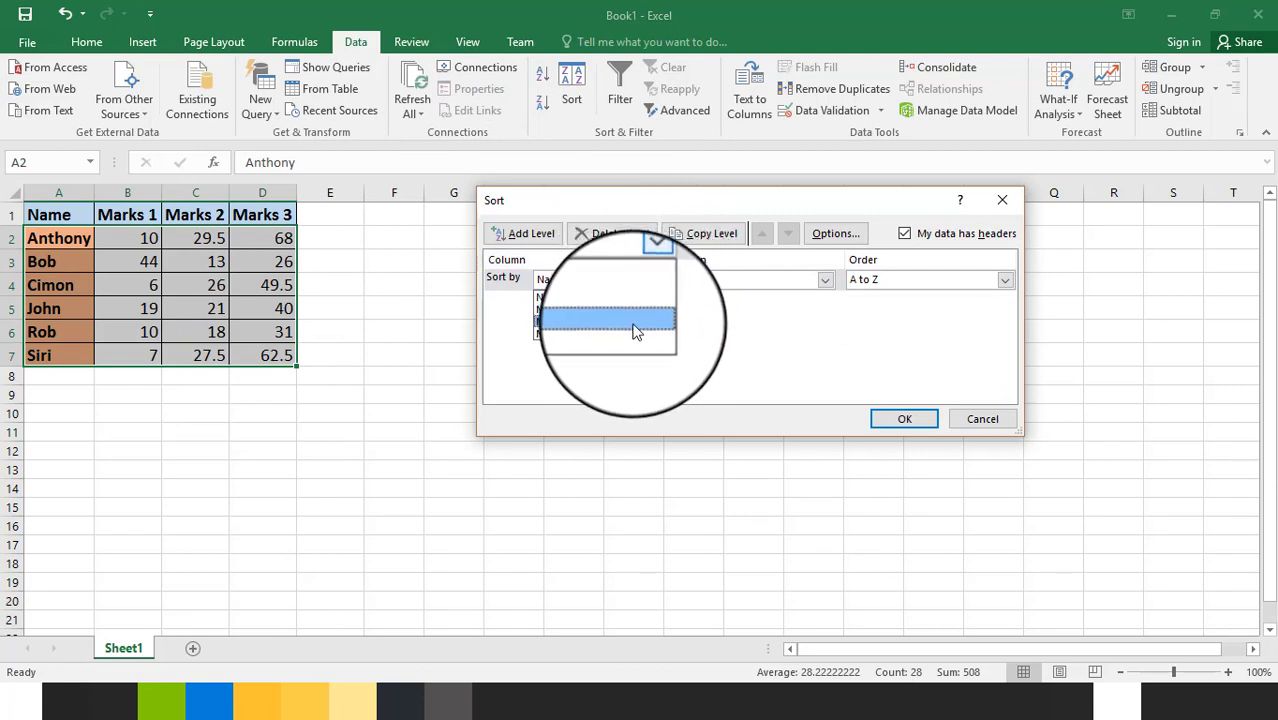
click(632, 341)
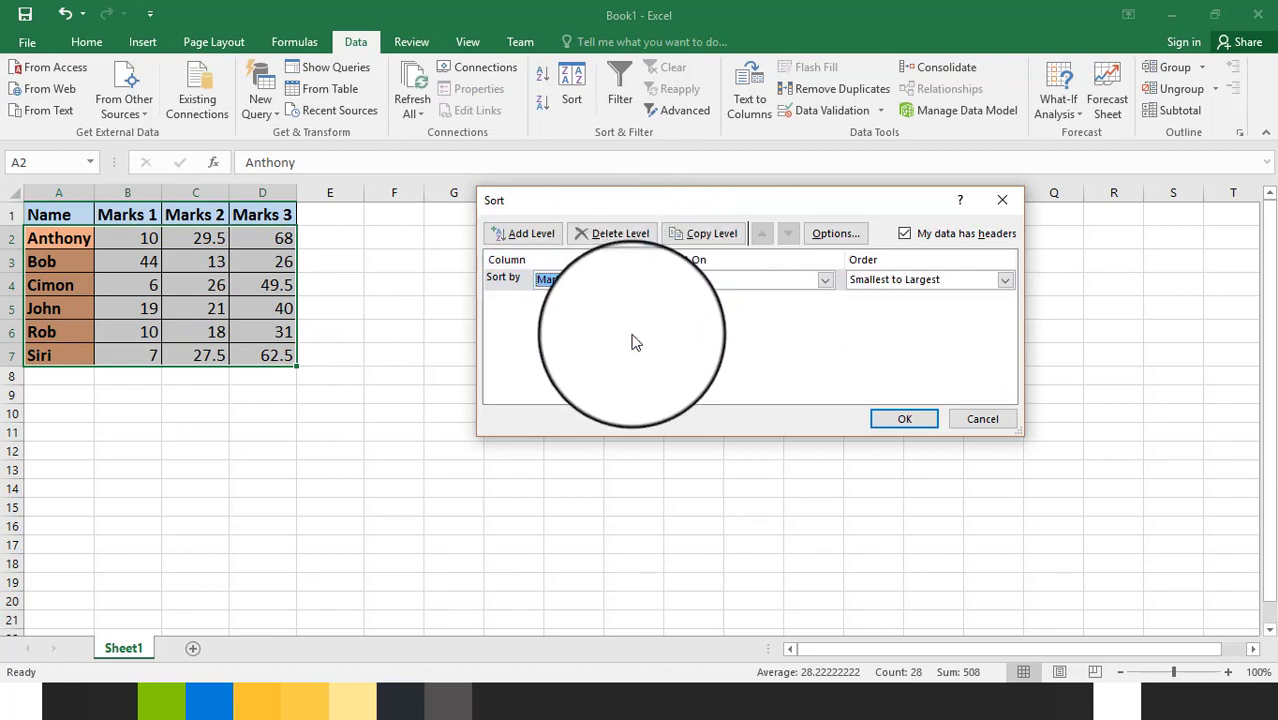
click(983, 285)
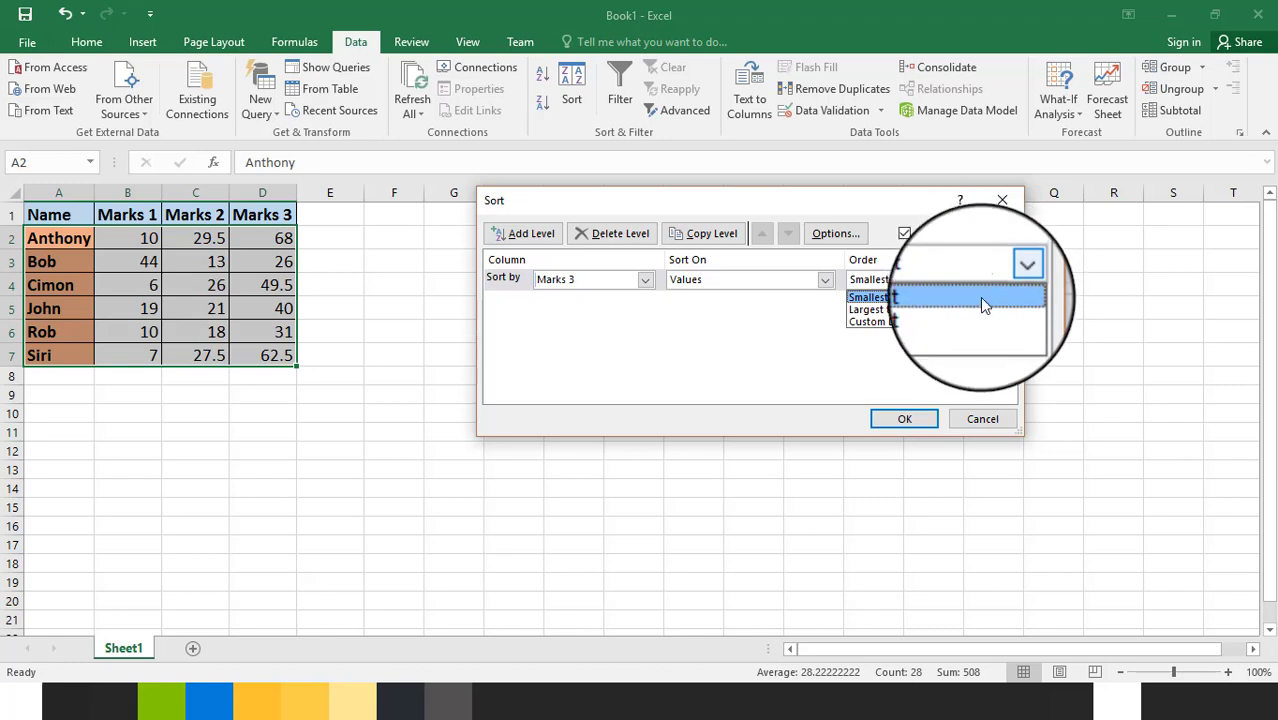
click(981, 312)
click(906, 419)
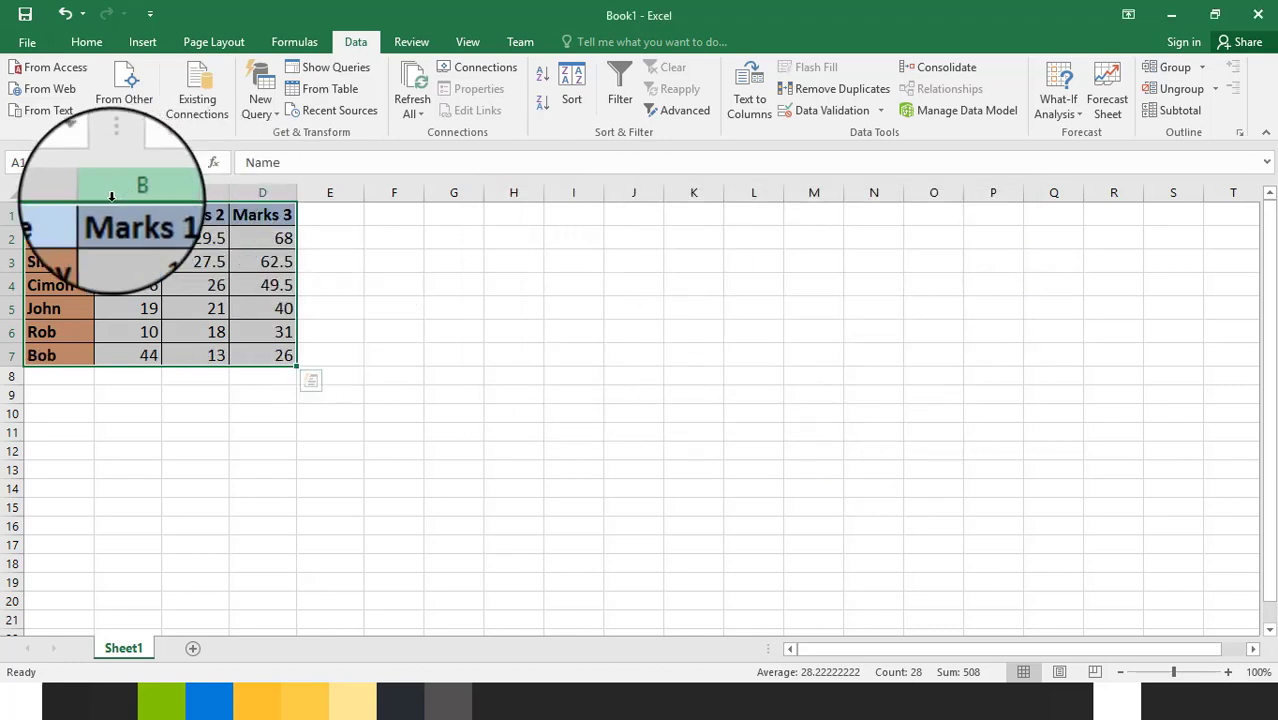
Try changing the Marks 3 value in cell D6 to 90.
double_click(272, 333)
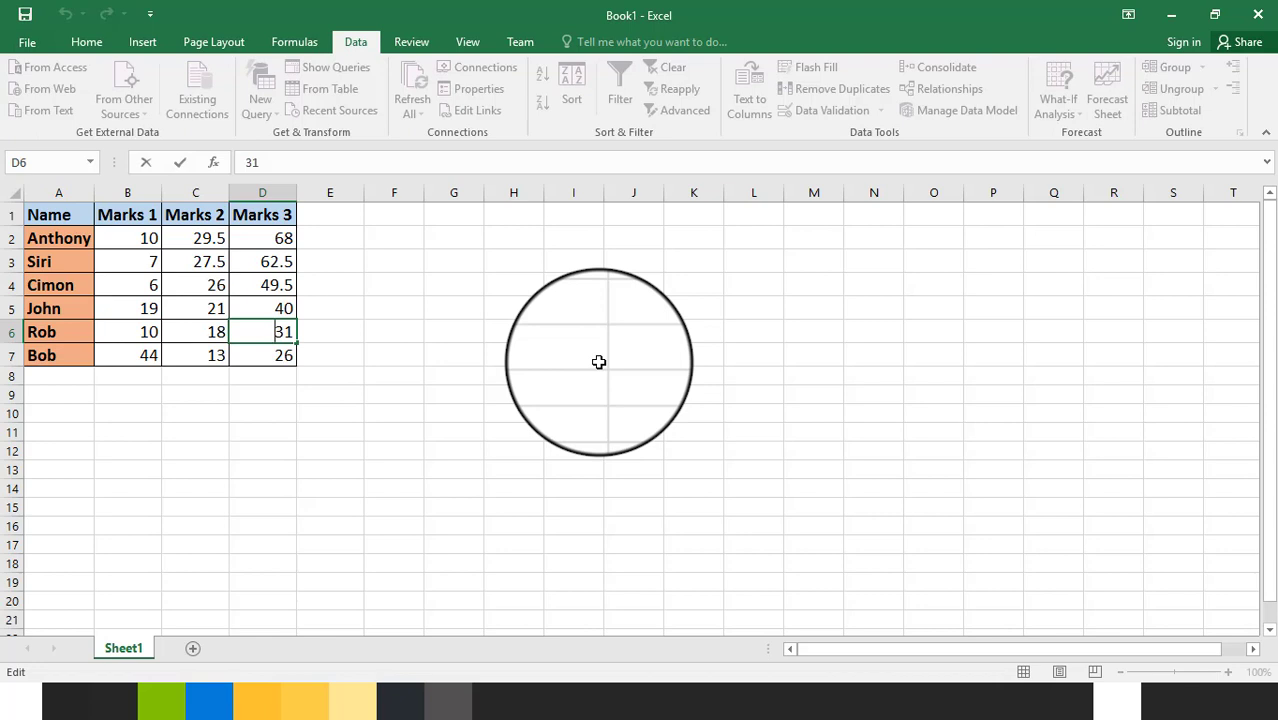
key(Delete)
key(Delete)
text(90)
key(Return)
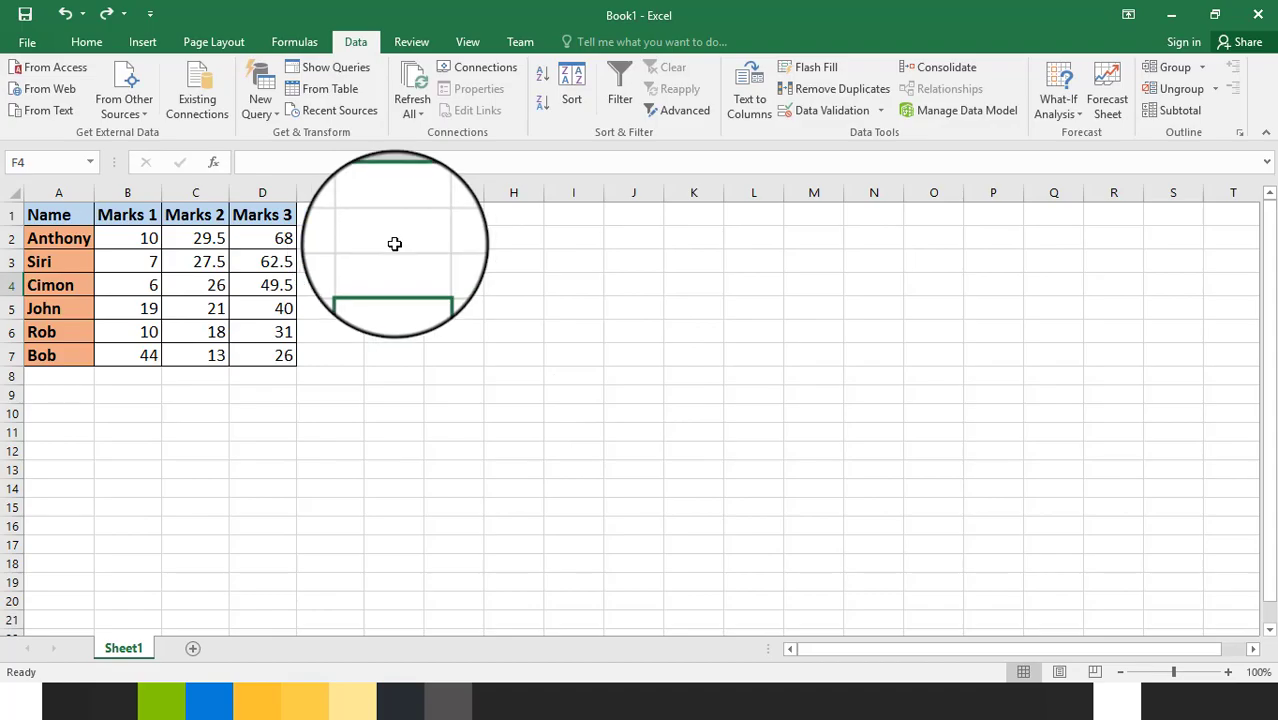
click(382, 247)
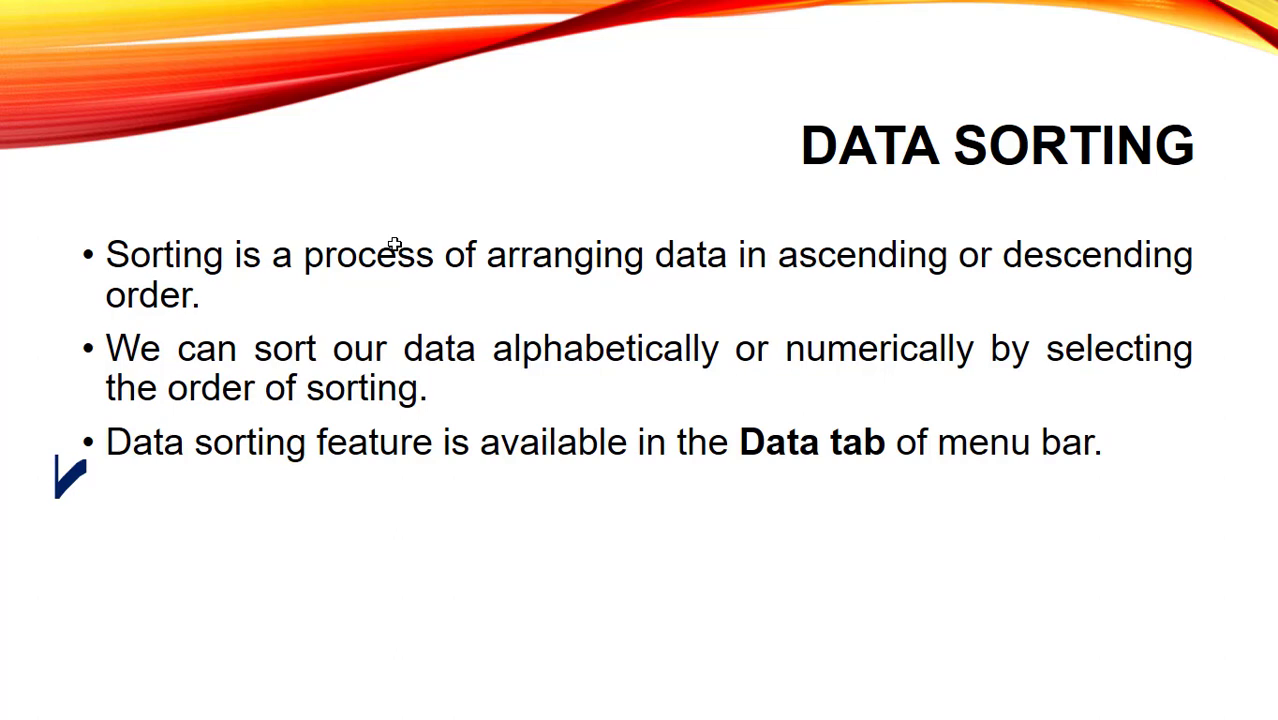
key(Right)
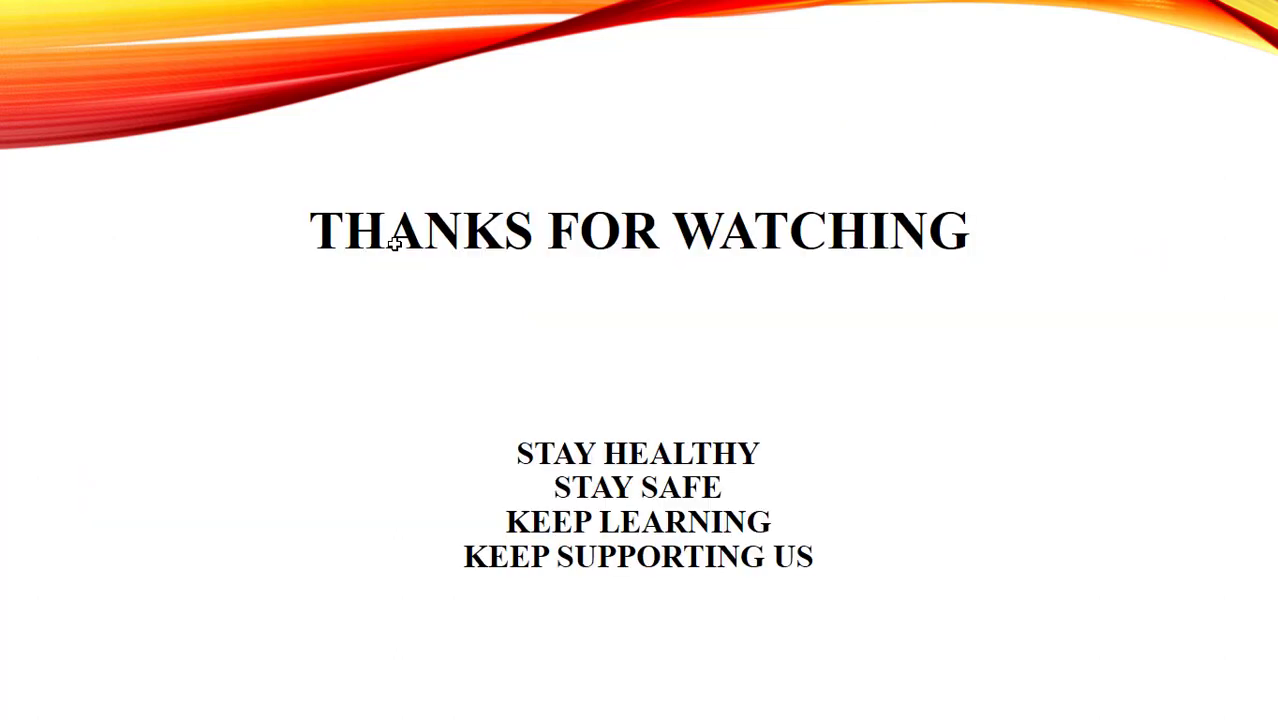